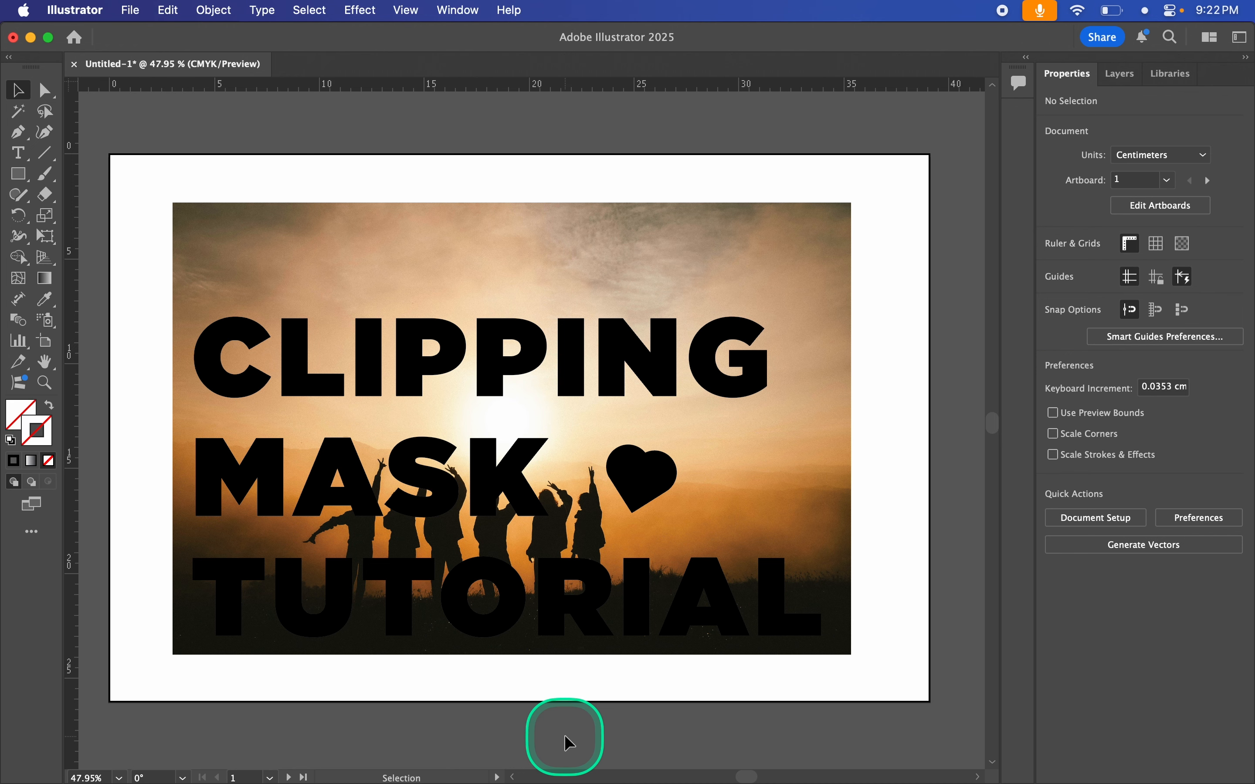
# Step: Select the live text and the photo together and make a clipping mask from them
pyautogui.scroll(1, 467, 721)
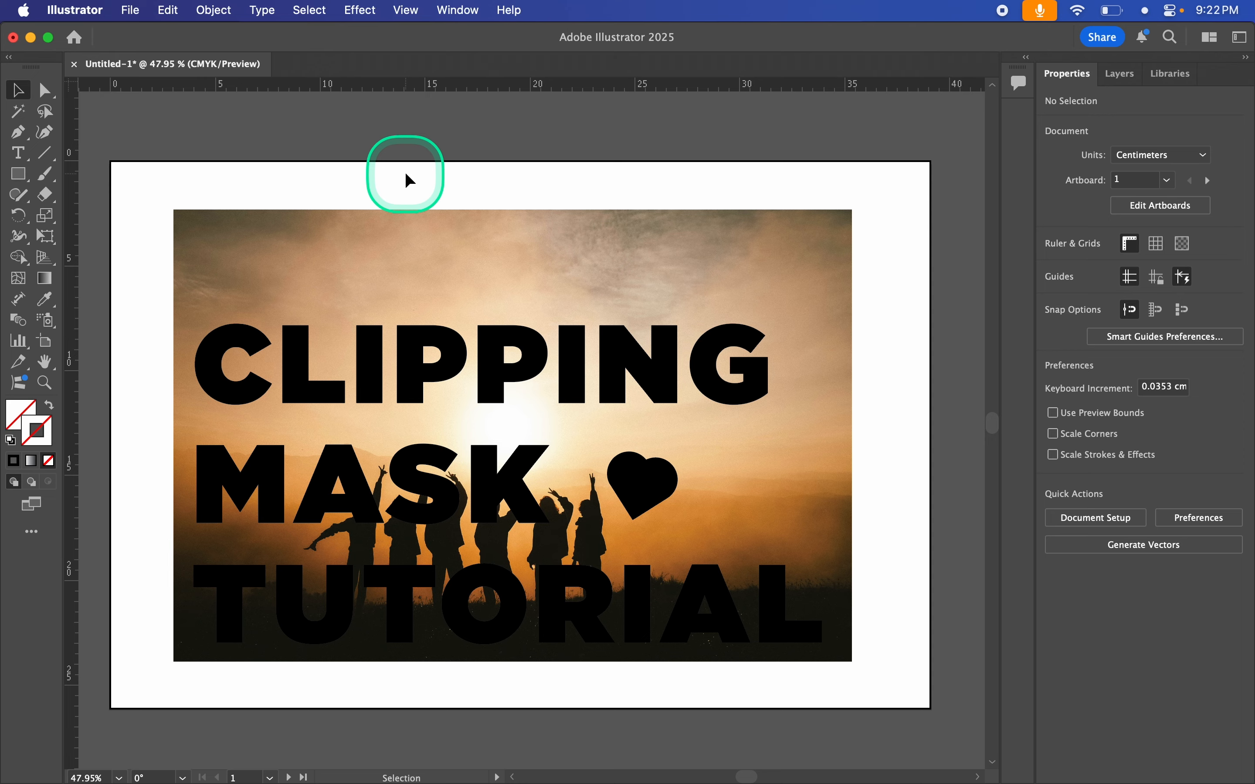
pyautogui.scroll(-2, 406, 175)
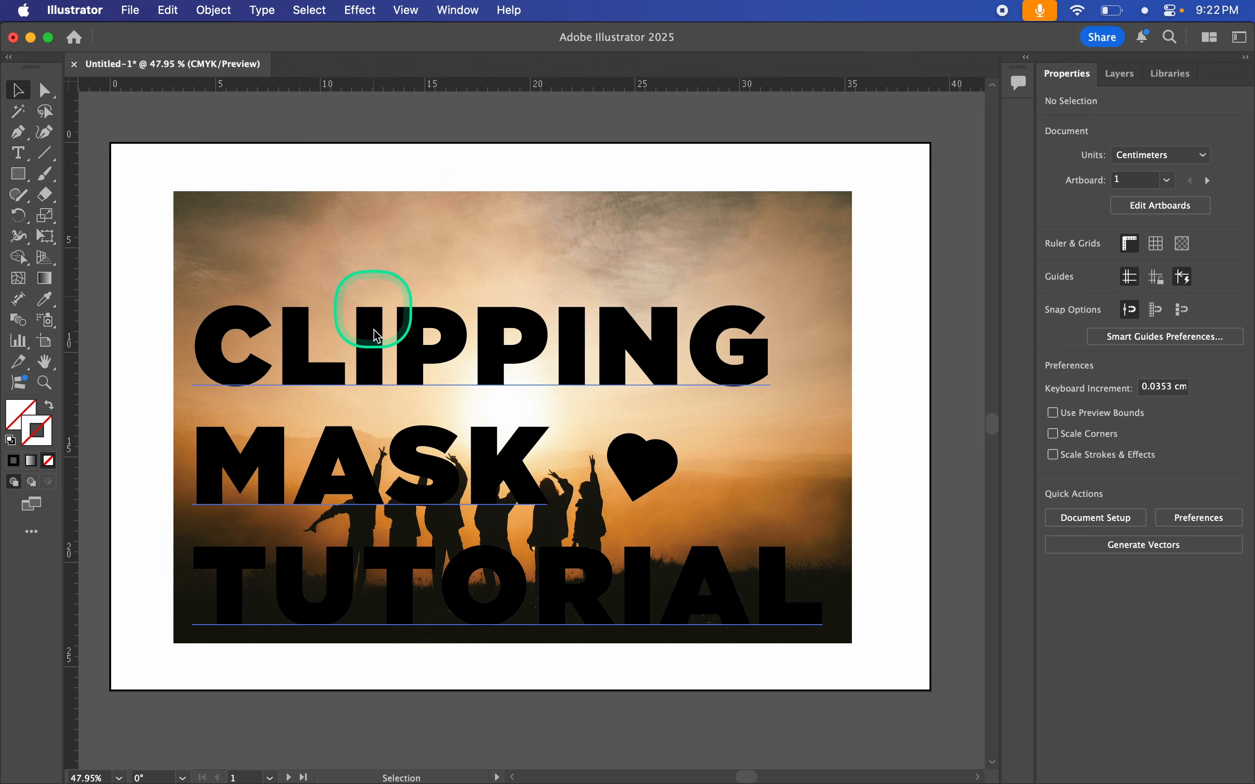
pyautogui.click(474, 382)
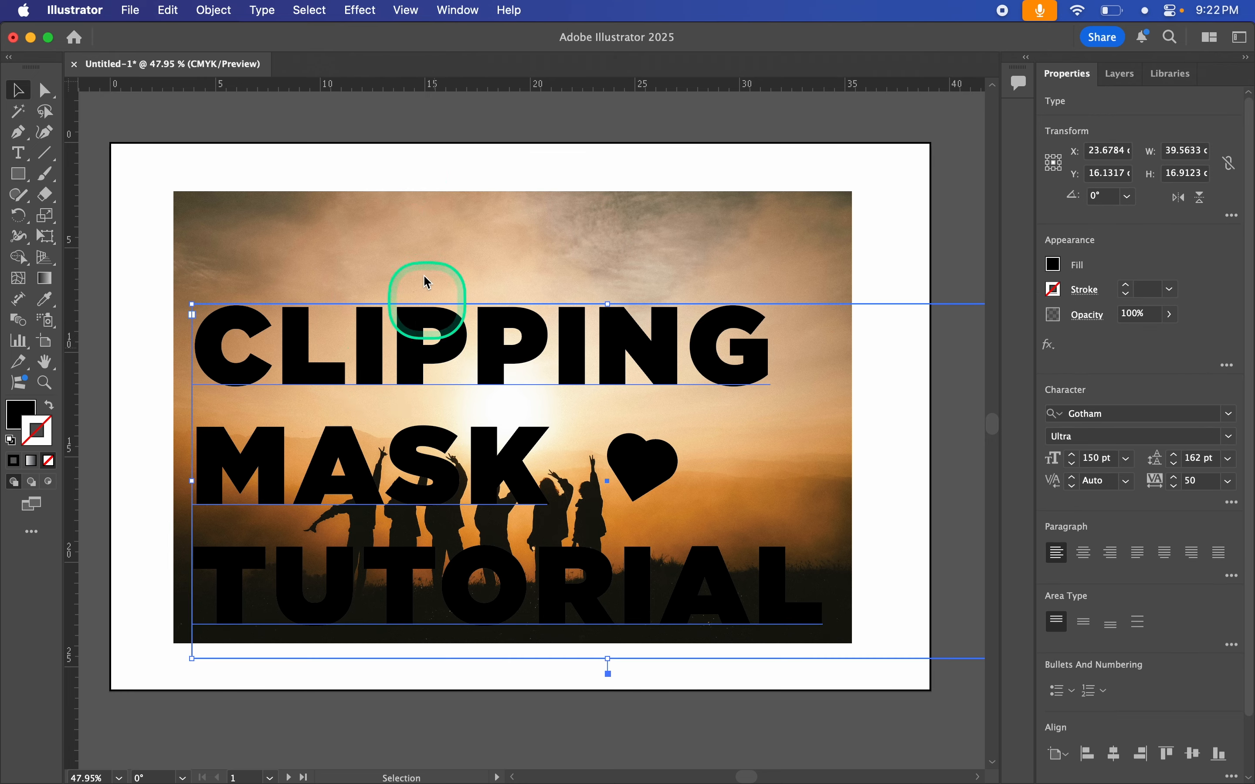
pyautogui.click(413, 235)
pyautogui.click(218, 366)
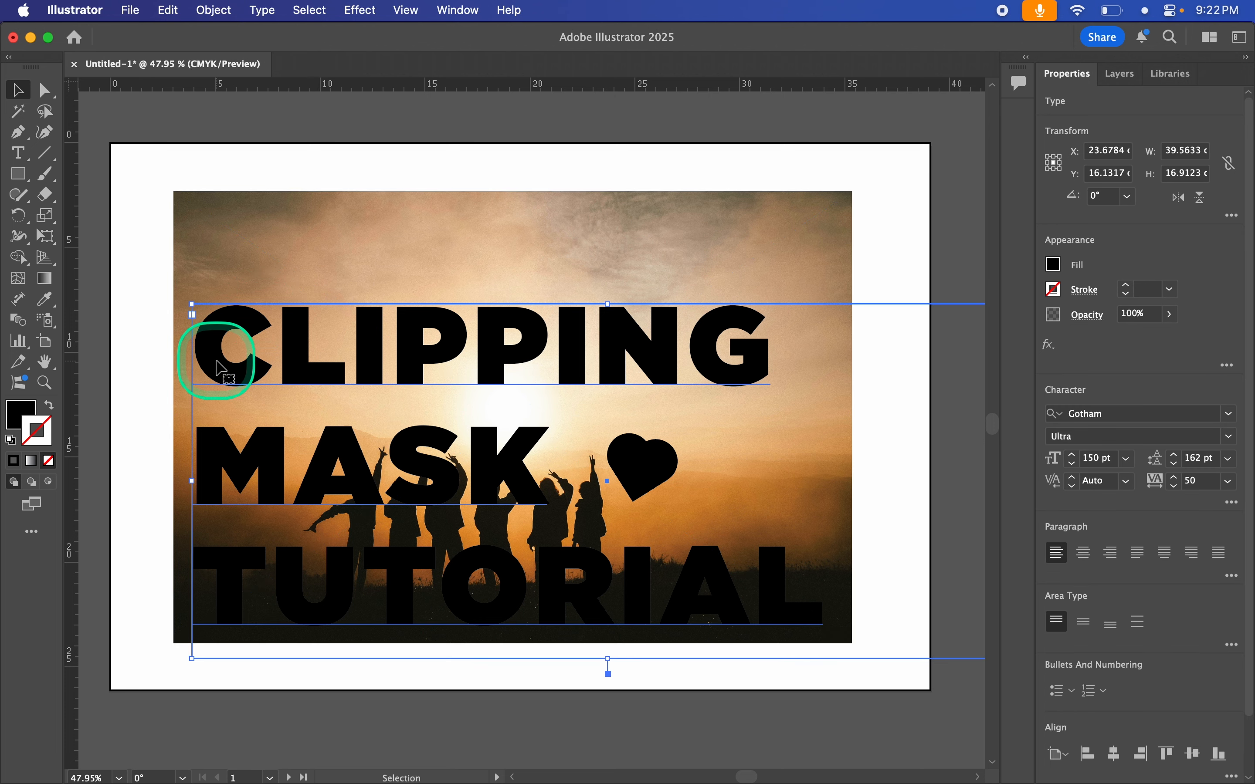
pyautogui.moveTo(251, 164); pyautogui.dragTo(391, 514)
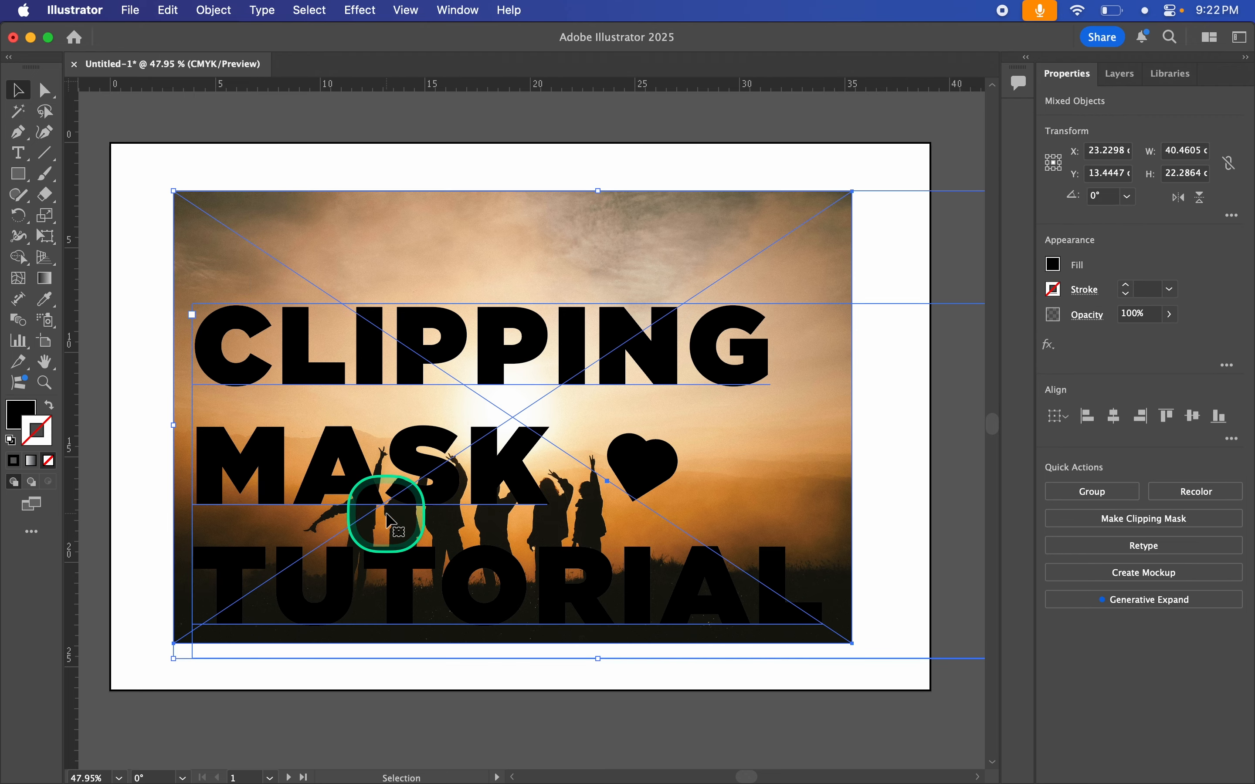
pyautogui.press('super+7')
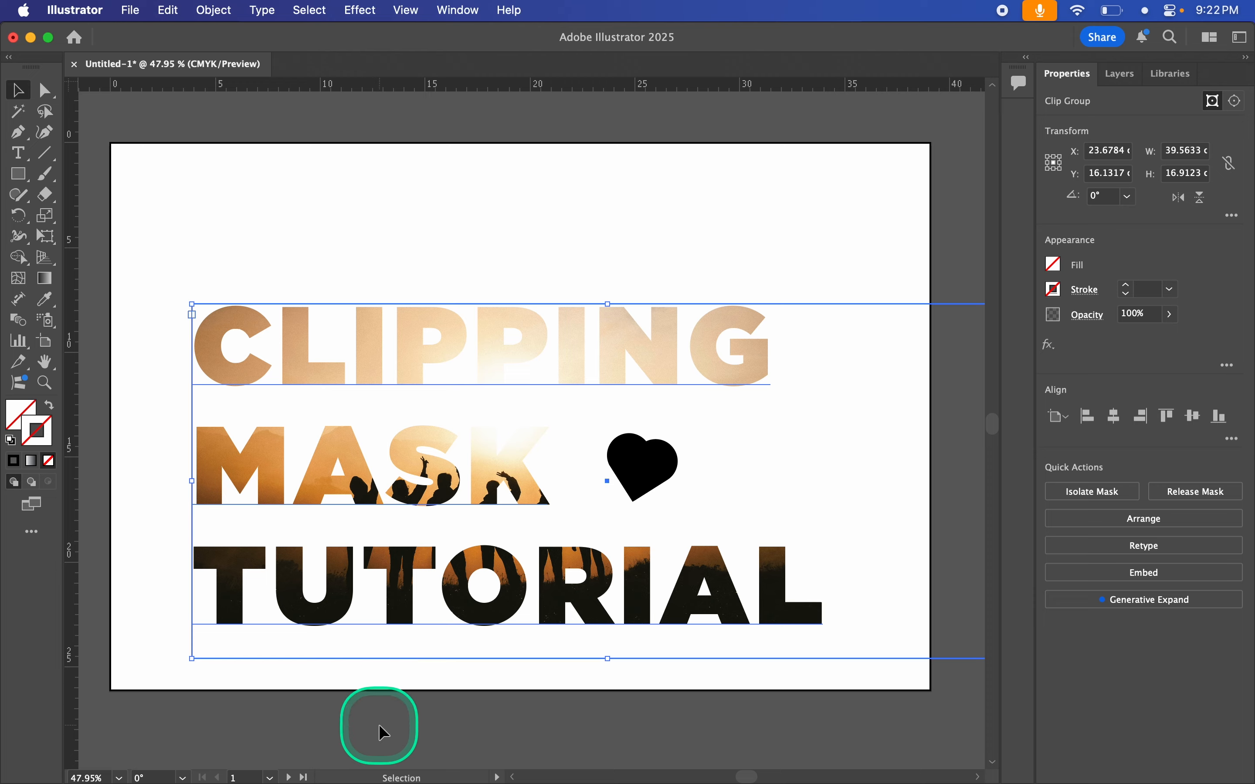
# Step: Release the clipping mask to separate the text from the photo again
pyautogui.click(216, 10)
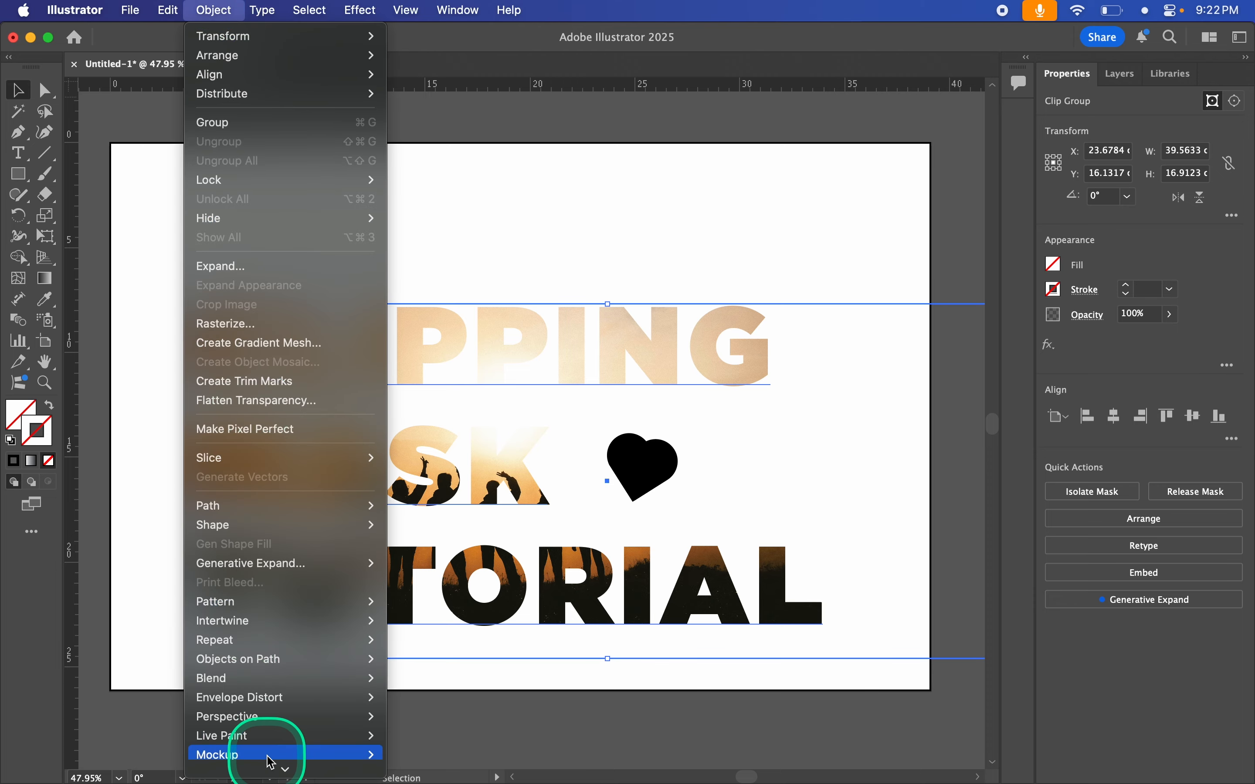
pyautogui.moveTo(370, 679)
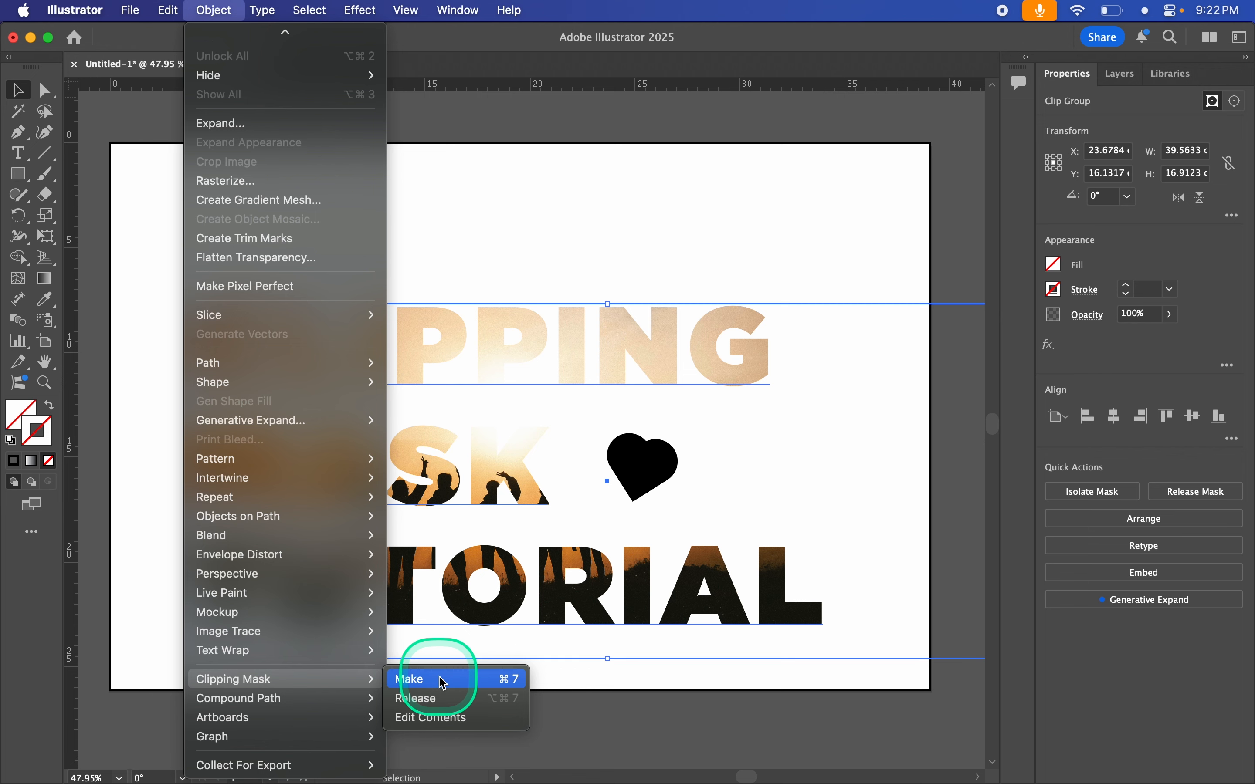
pyautogui.click(458, 699)
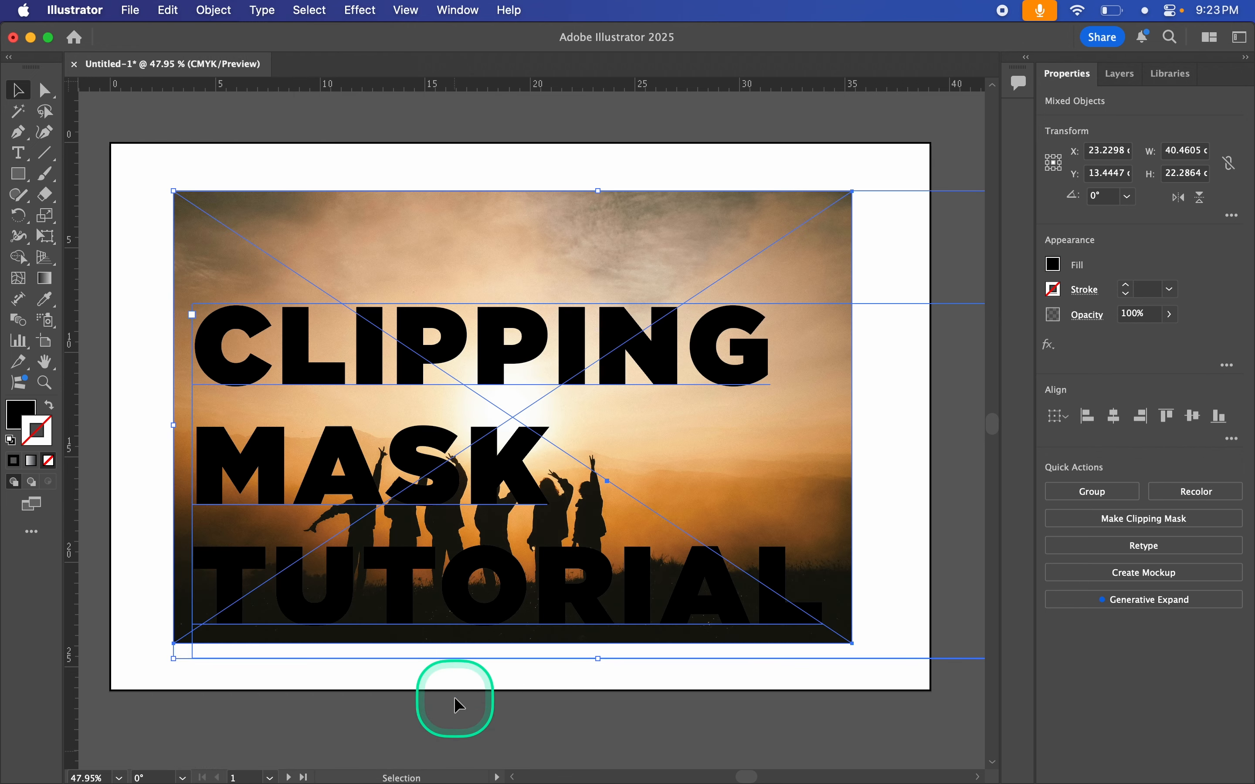
# Step: Send the photo to the back of the stacking order, then deselect everything
pyautogui.click(298, 694)
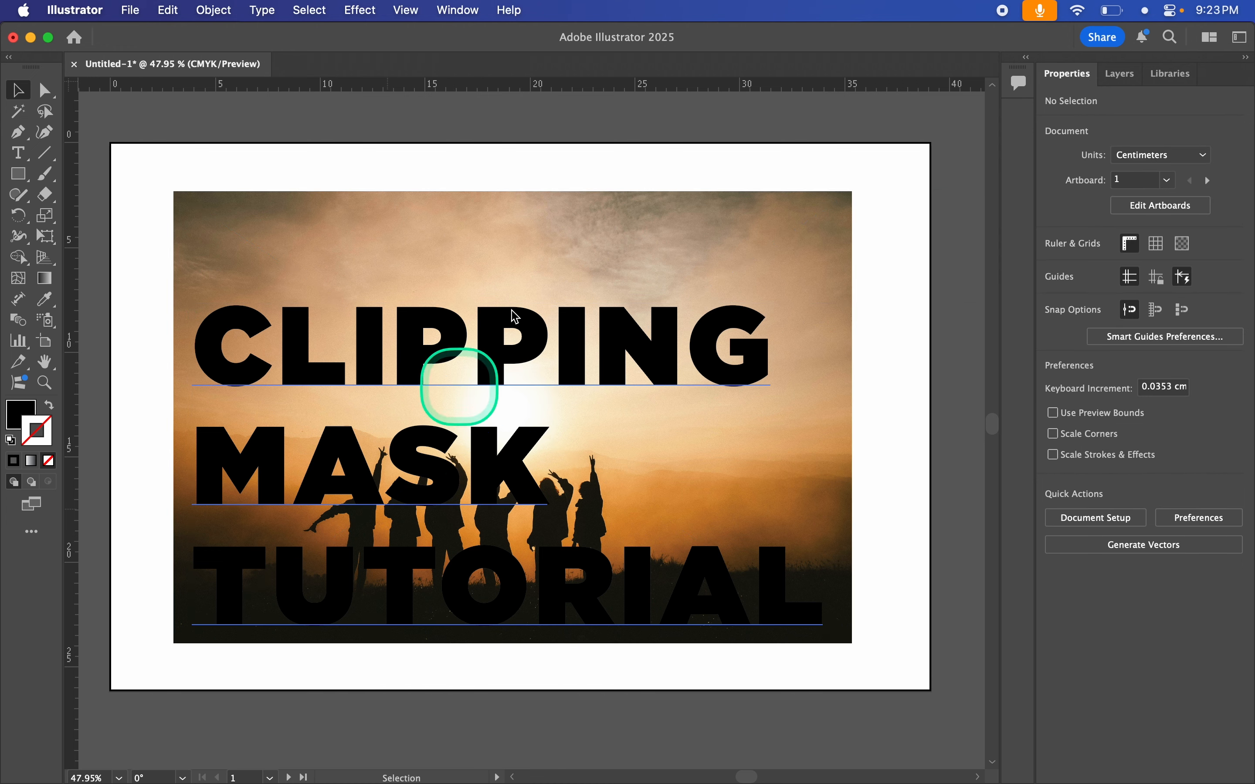
pyautogui.click(596, 221)
pyautogui.press('shift+super+bracketleft')
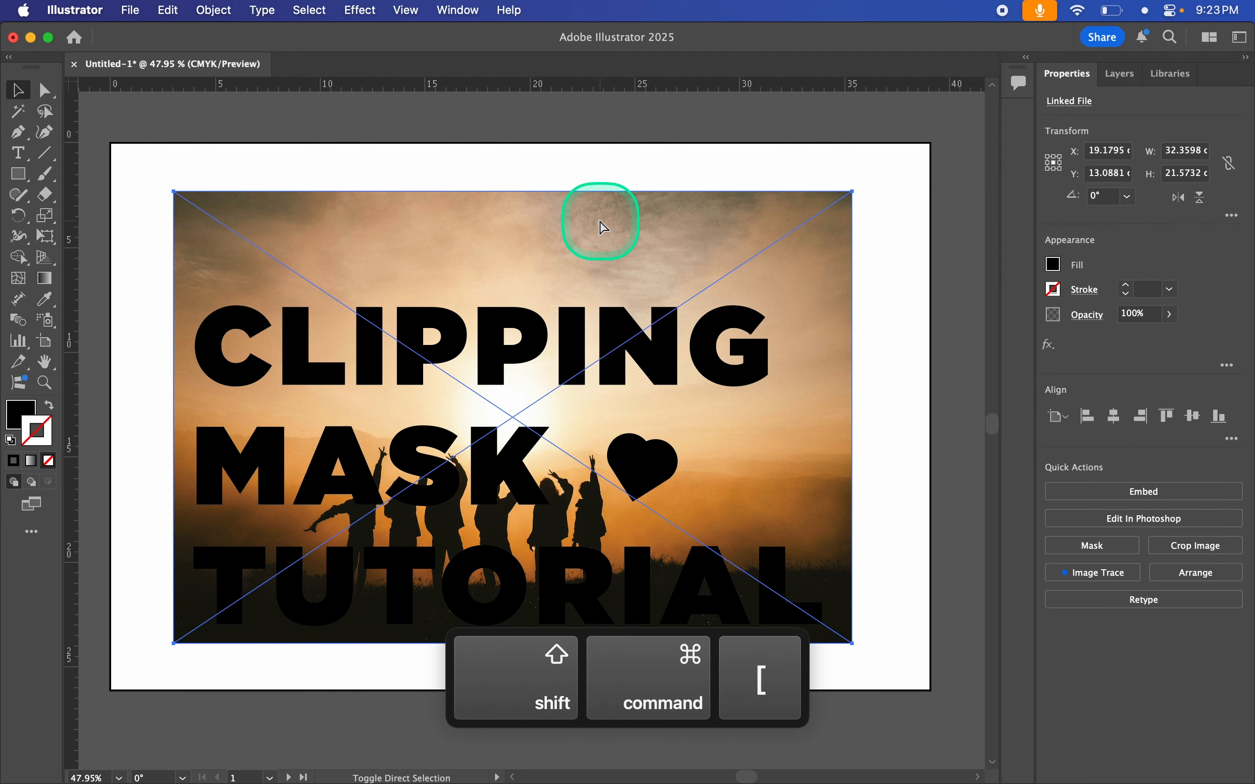
pyautogui.click(603, 156)
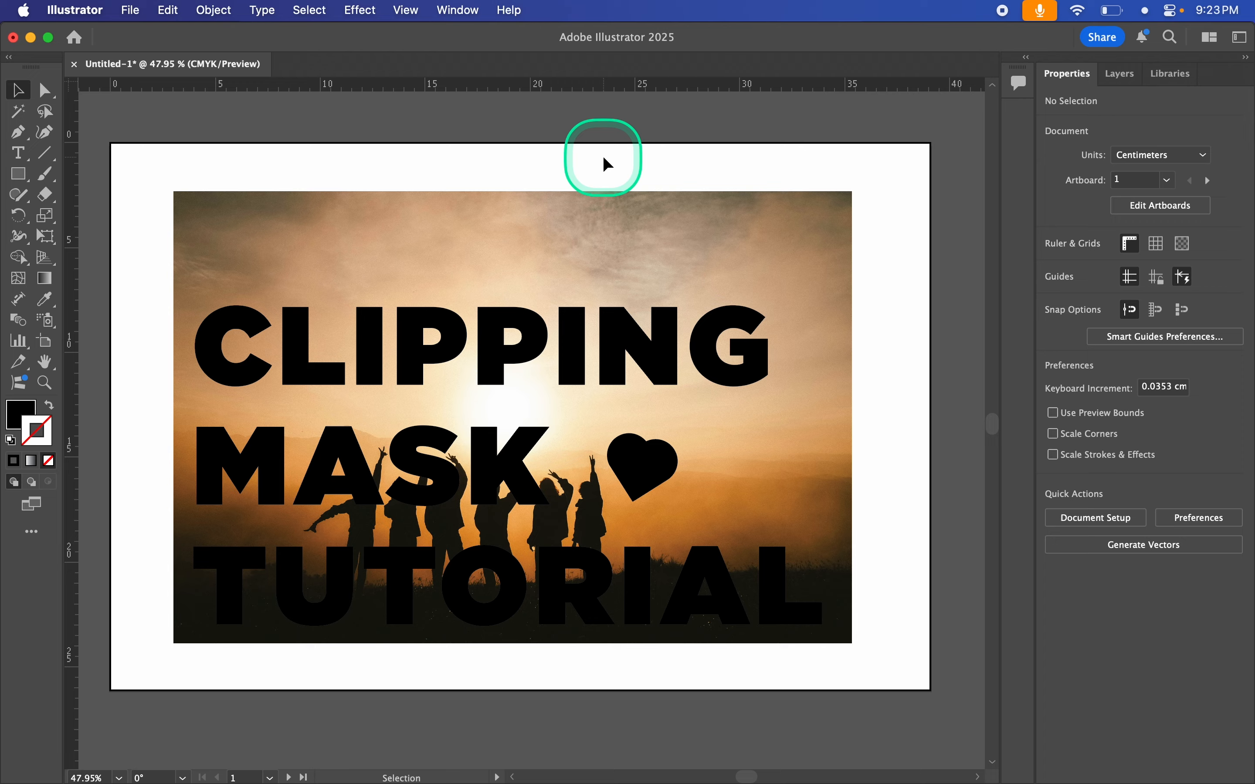
# Step: Try to clip the photo with the text and heart shape grouped together
pyautogui.click(571, 453)
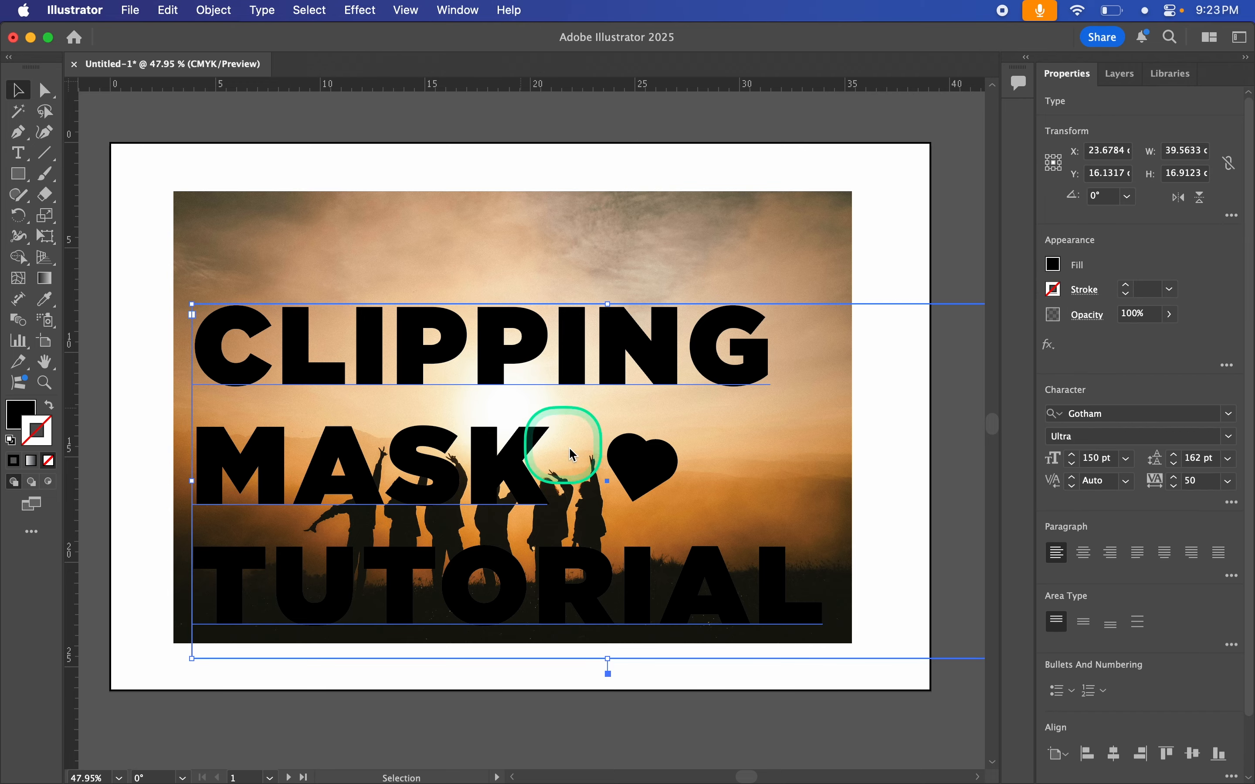
pyautogui.click(647, 468)
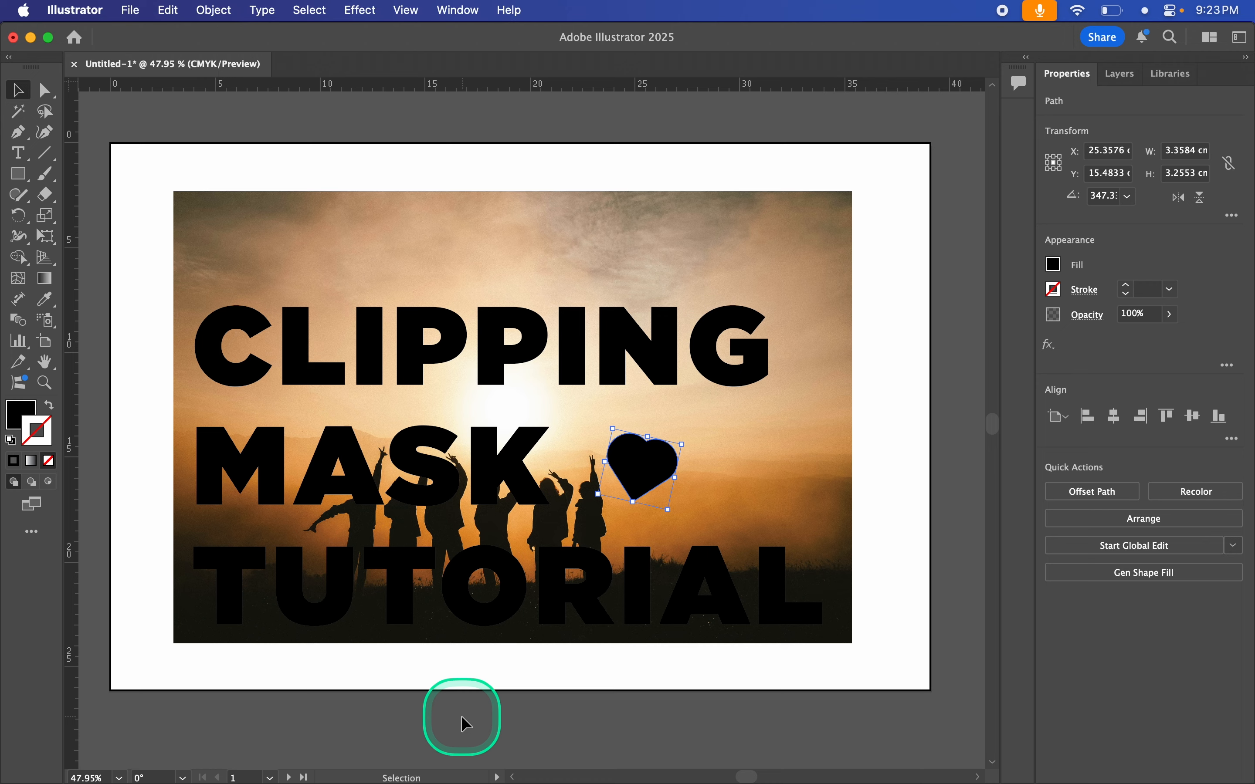
pyautogui.press('shift')
pyautogui.keyDown('shift'); pyautogui.click(413, 364); pyautogui.keyUp('shift')
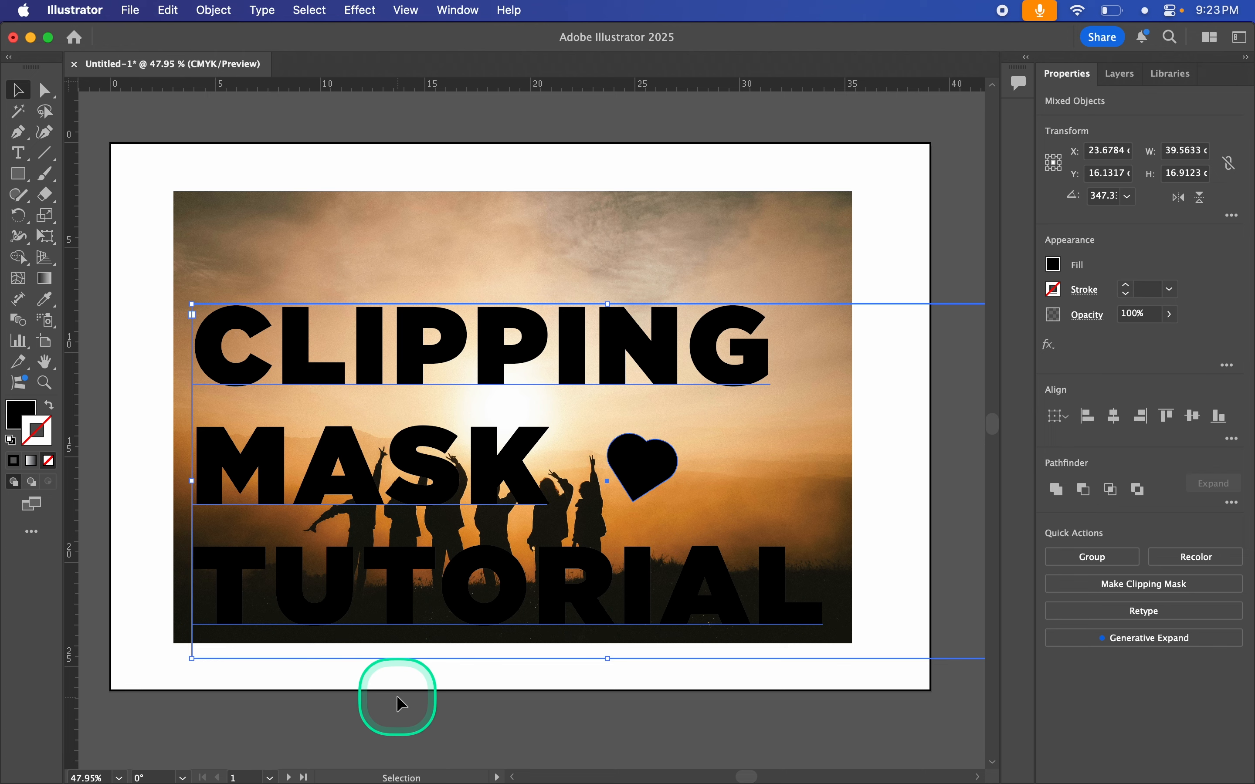
pyautogui.press('super+g')
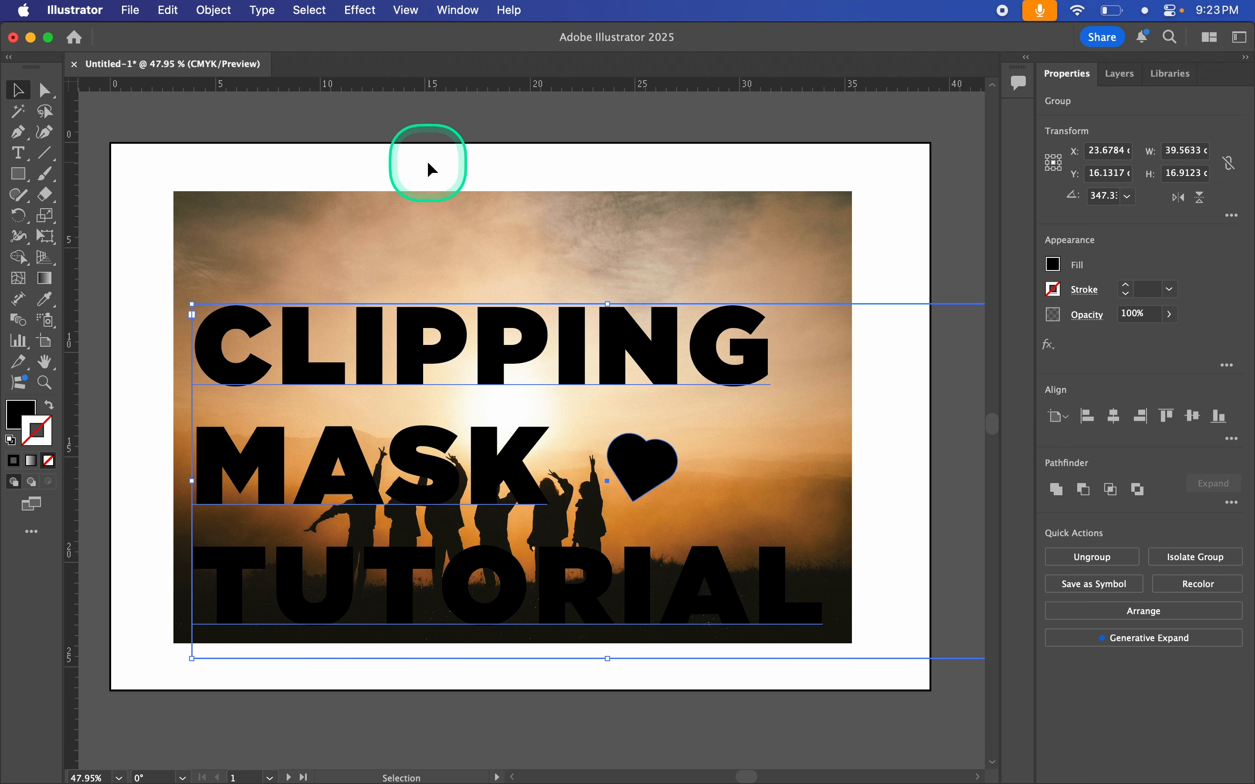
pyautogui.moveTo(394, 166); pyautogui.dragTo(536, 543)
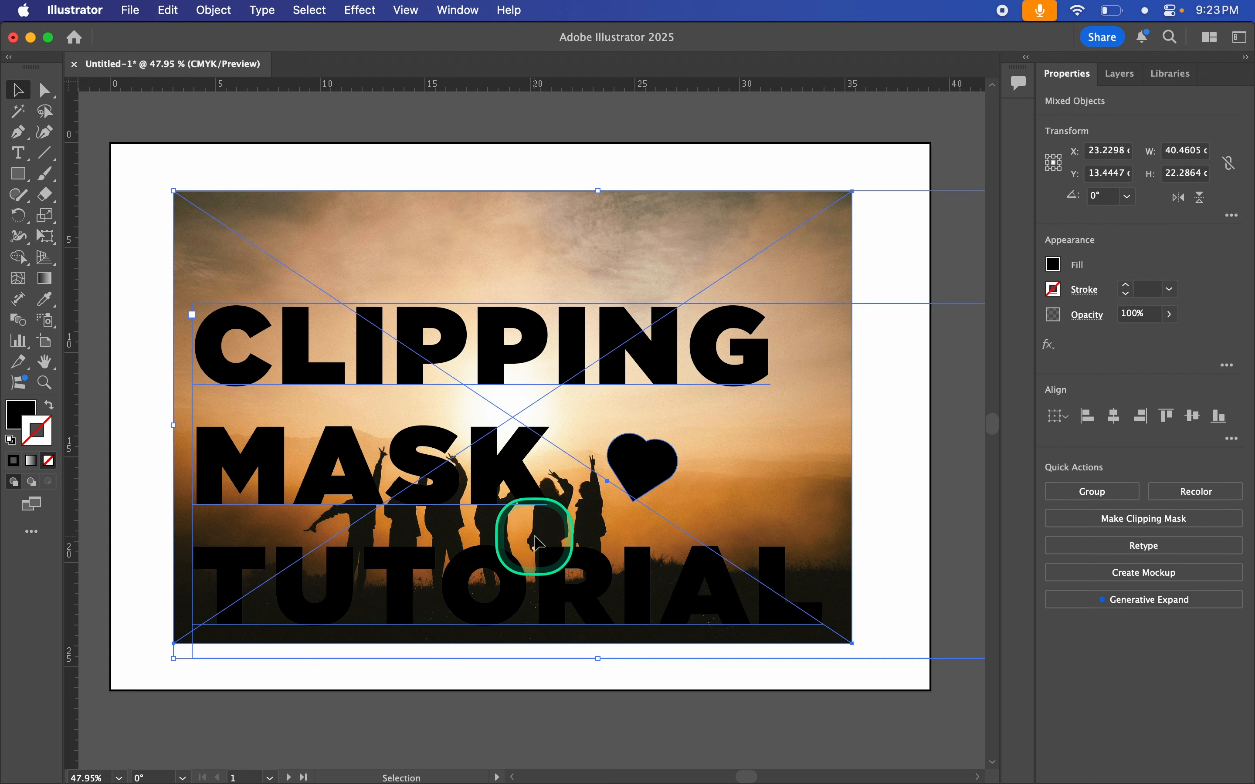
pyautogui.press('super+7')
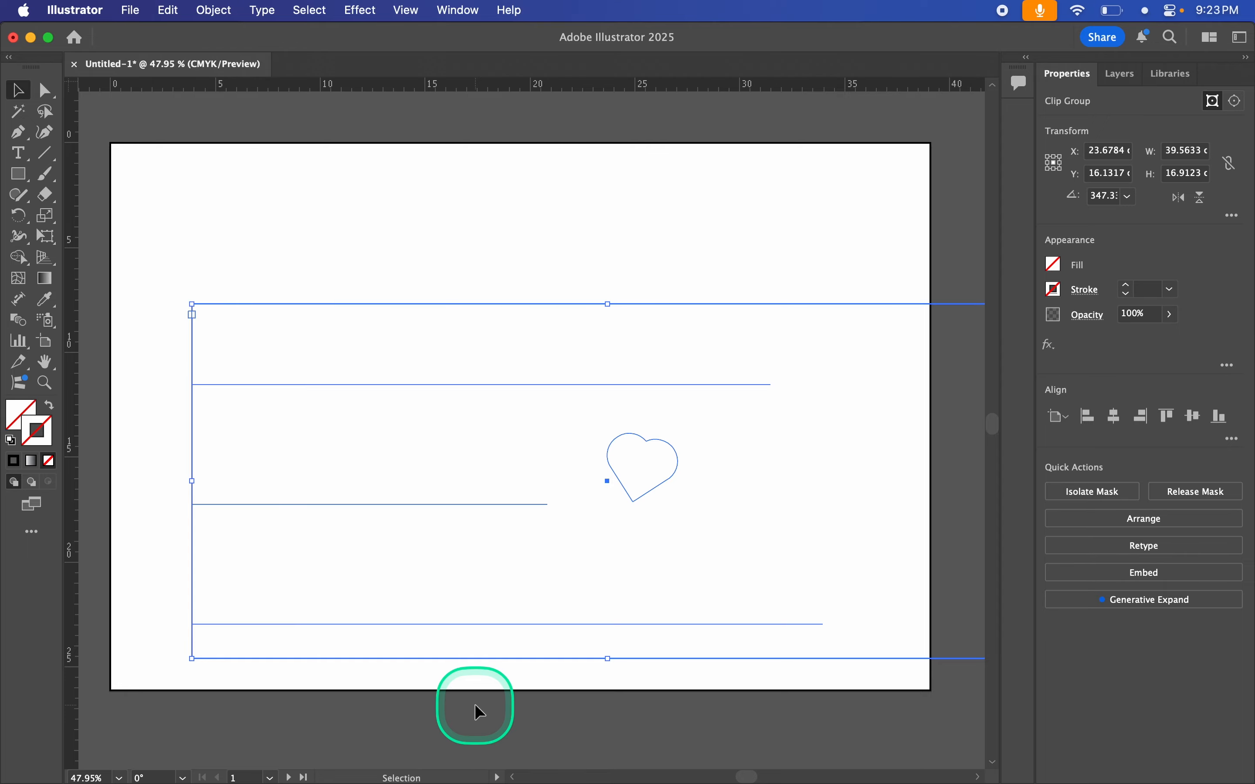
# Step: Undo the clipping mask, the grouping and the selection
pyautogui.press('super+z')
pyautogui.press('super+z')
pyautogui.press('super+z')
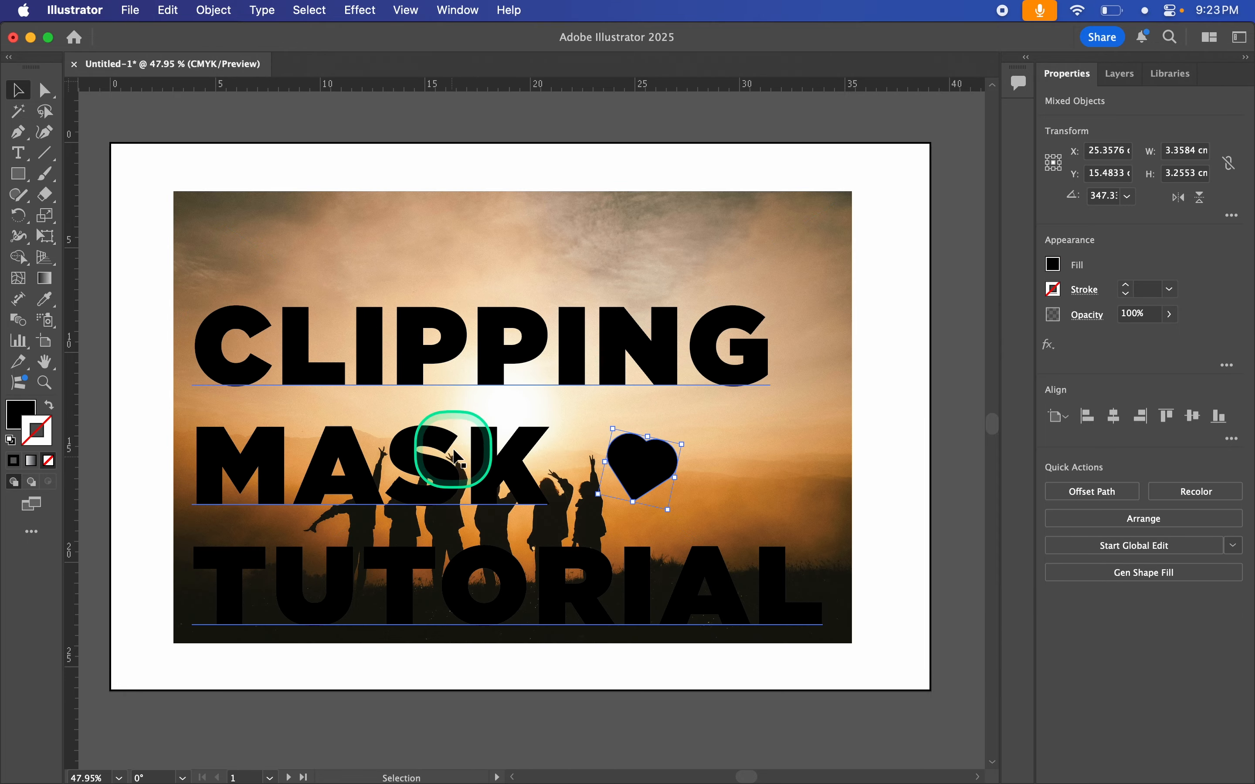
# Step: Convert the CLIPPING MASK TUTORIAL text to outlines
pyautogui.click(448, 681)
pyautogui.click(431, 456)
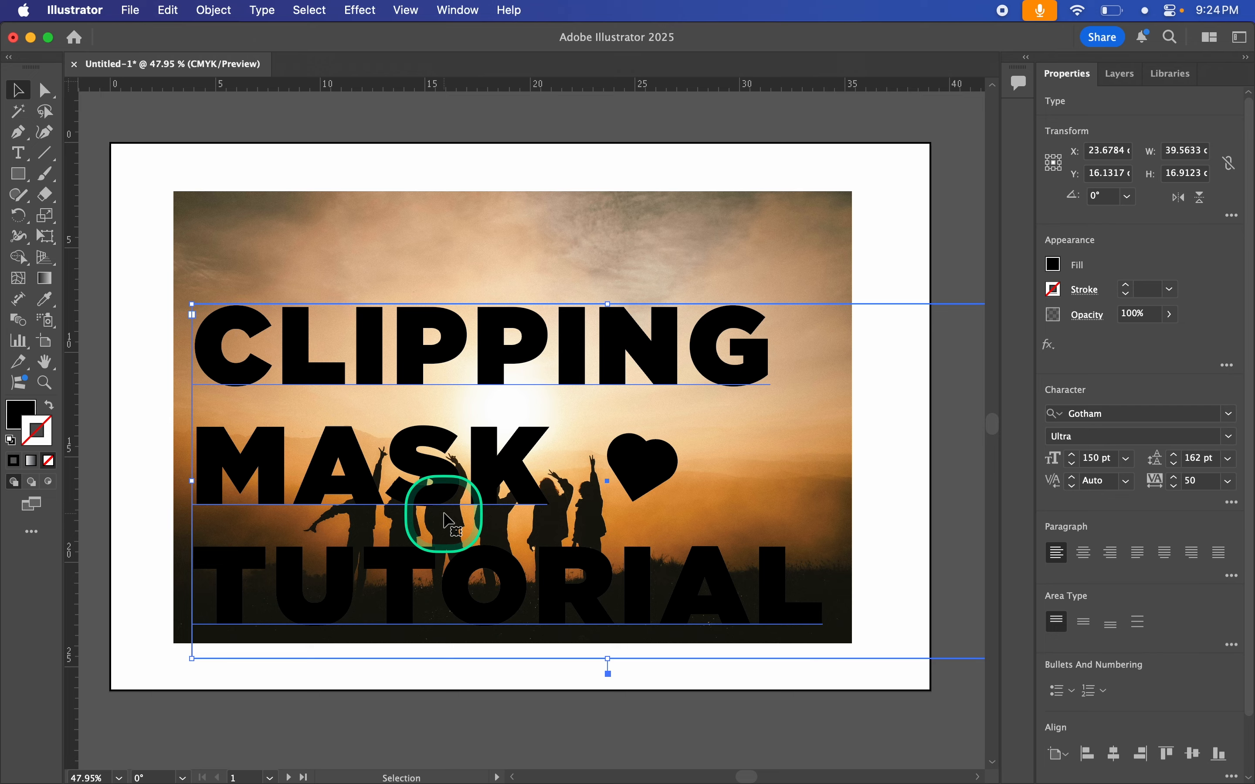
pyautogui.press('shift+super+o')
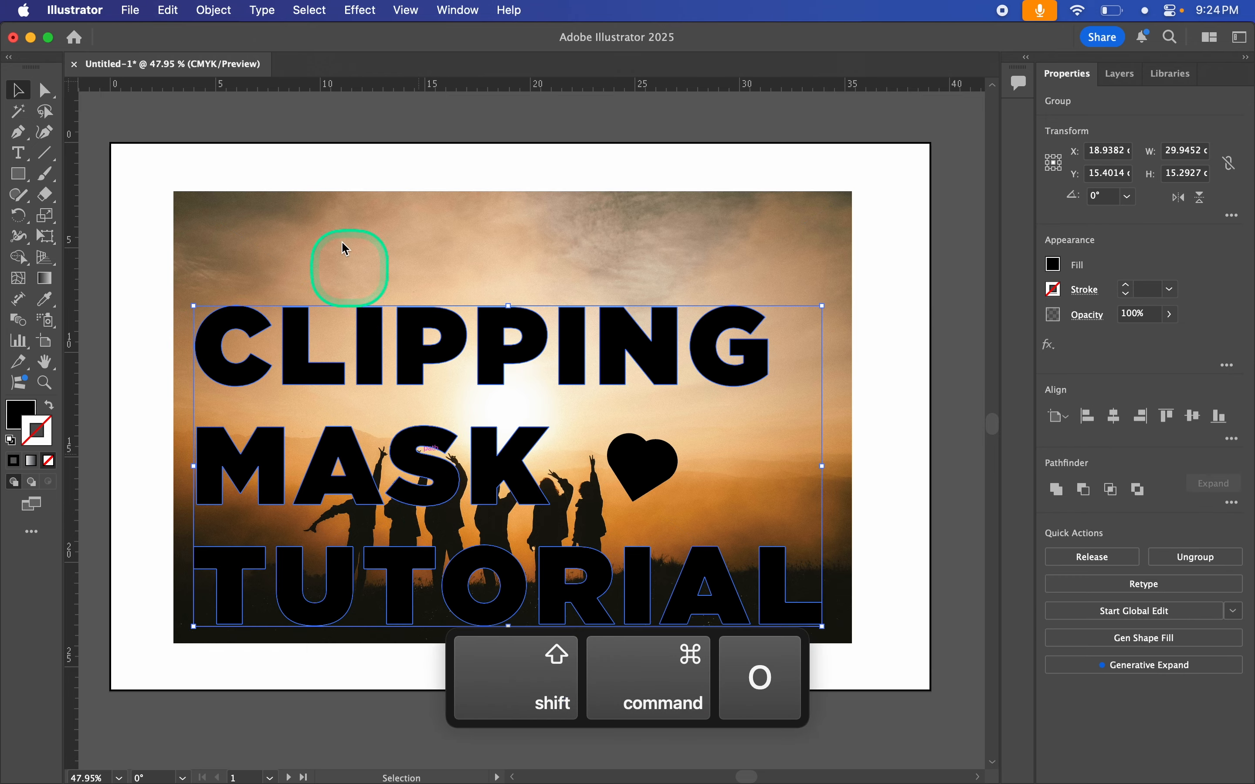
pyautogui.click(265, 10)
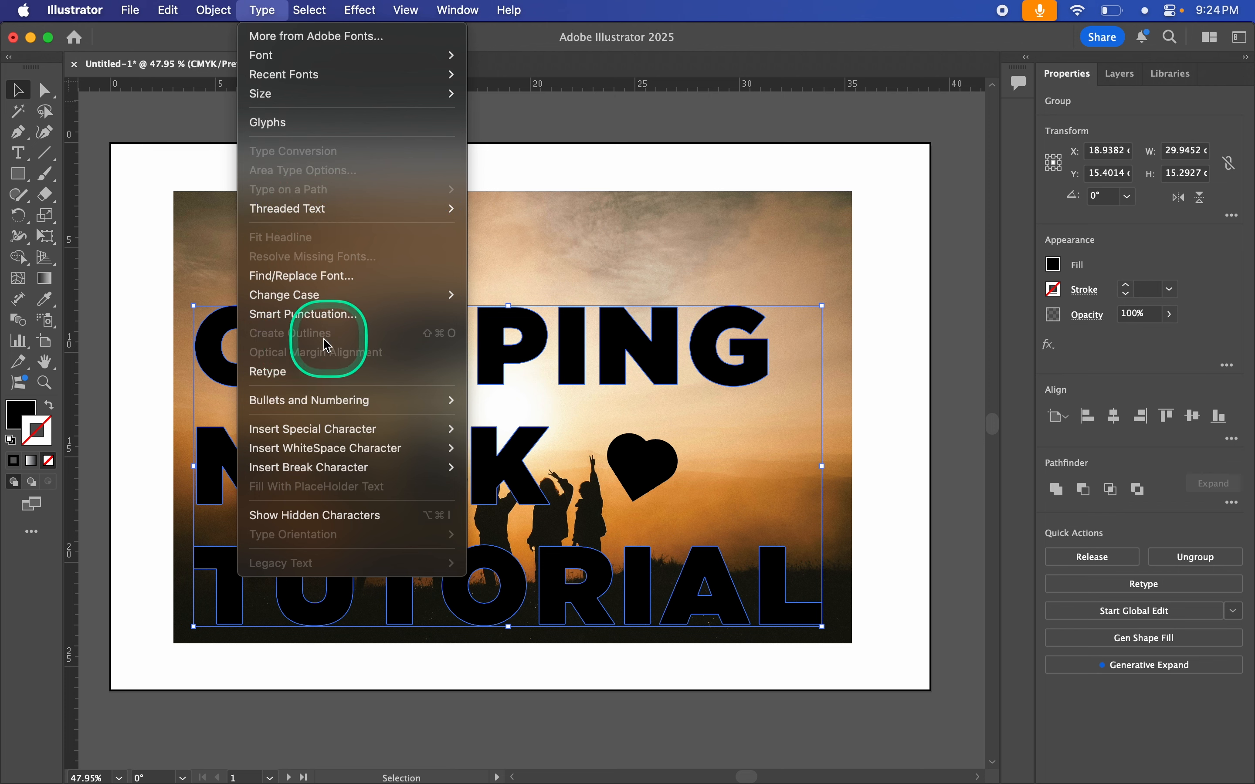
pyautogui.click(262, 10)
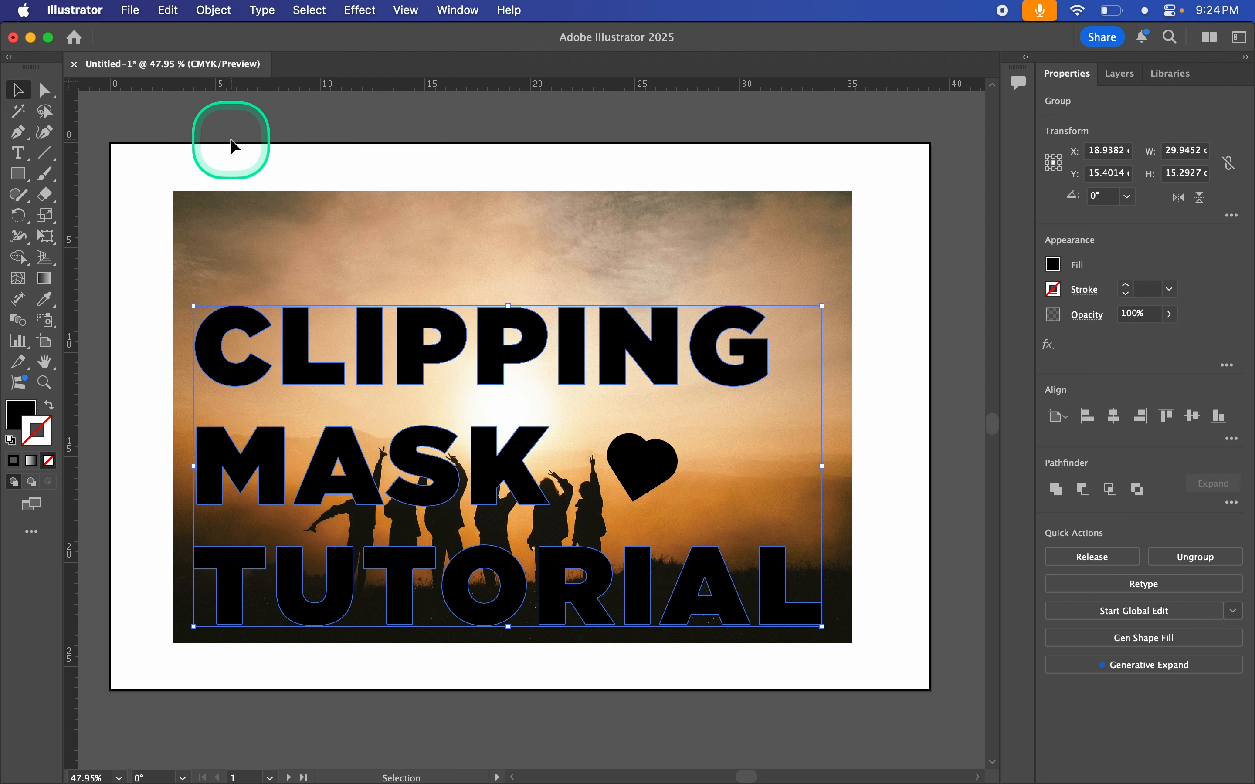
# Step: Add the heart to the selection and combine it with the outlined letters into a compound path
pyautogui.press('shift')
pyautogui.keyDown('shift'); pyautogui.click(643, 469); pyautogui.keyUp('shift')
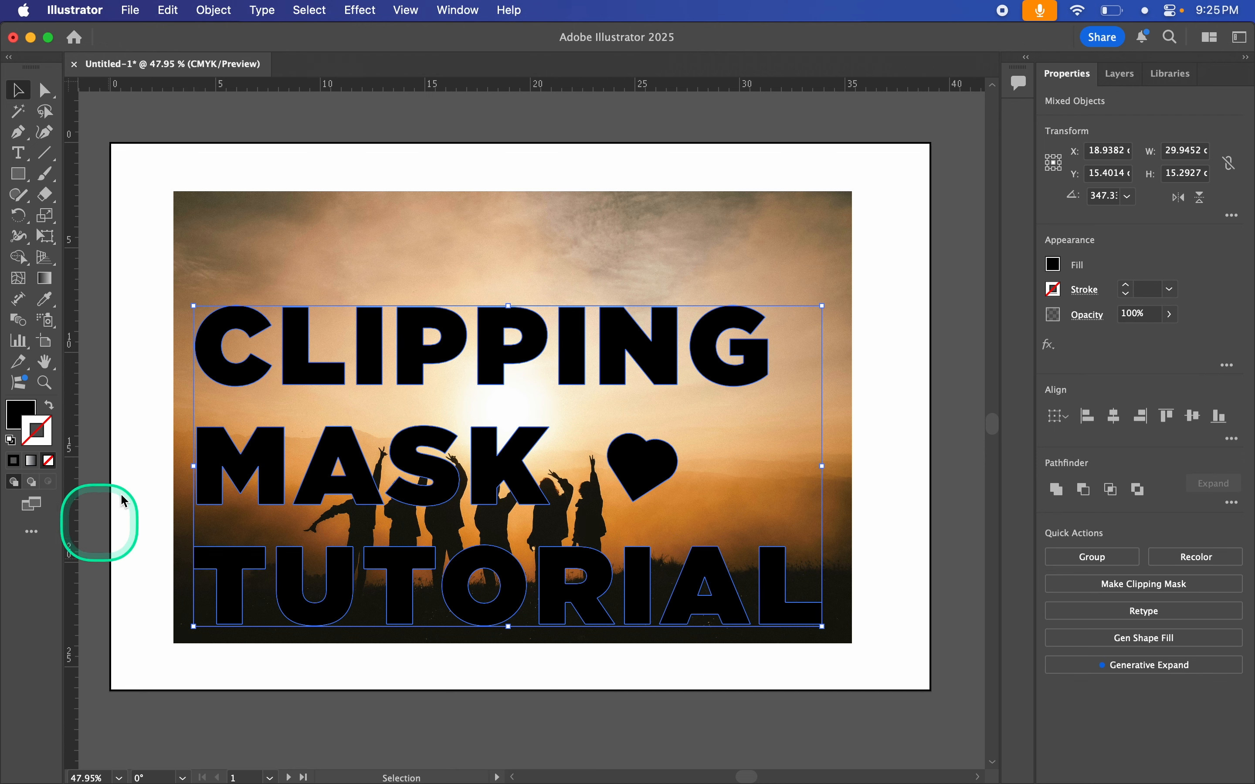
pyautogui.click(213, 11)
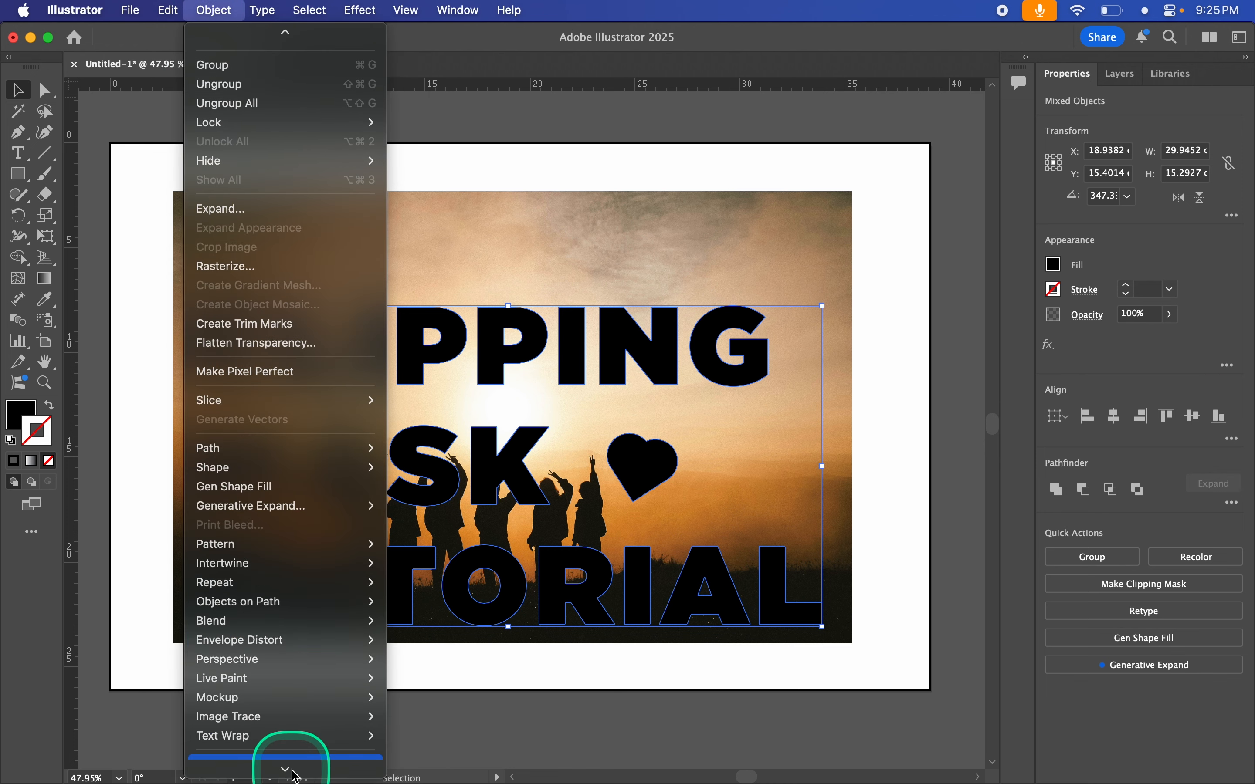
pyautogui.moveTo(295, 770)
pyautogui.moveTo(280, 697)
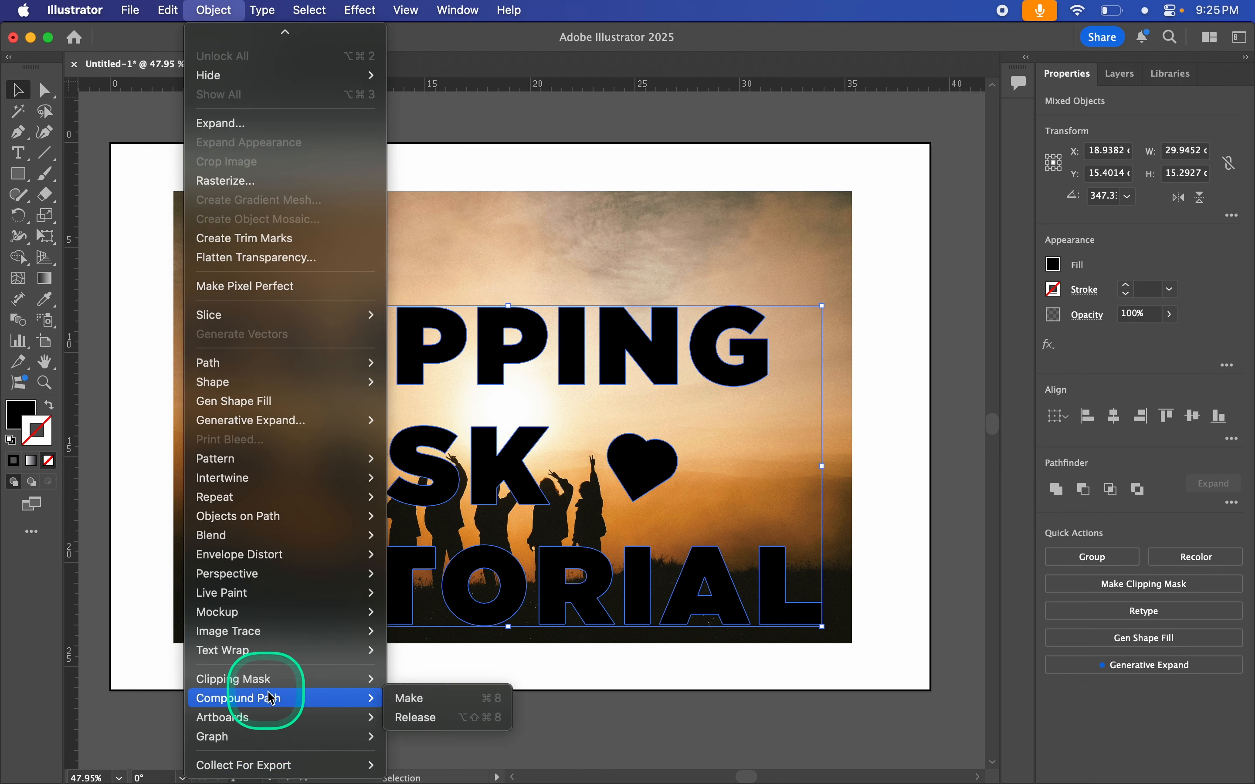
pyautogui.click(451, 700)
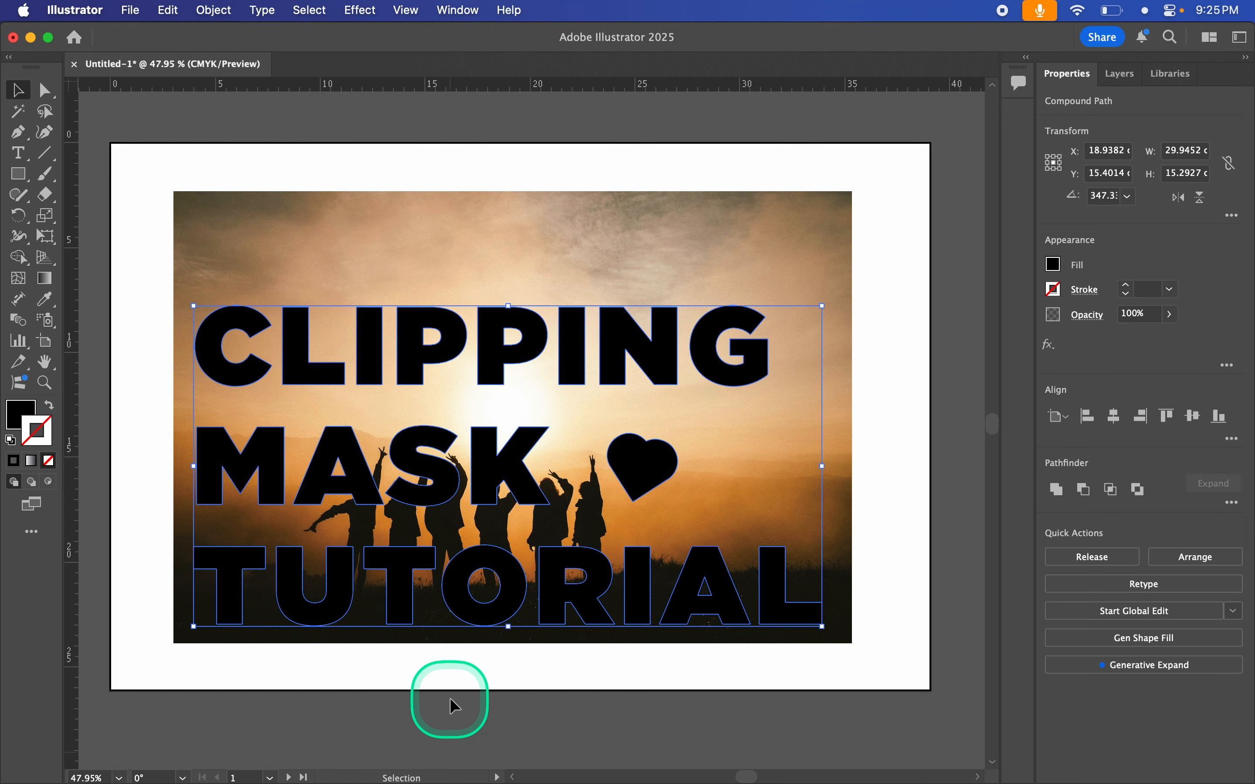
# Step: Select the compound path and the photo together and make a clipping mask from them
pyautogui.click(533, 674)
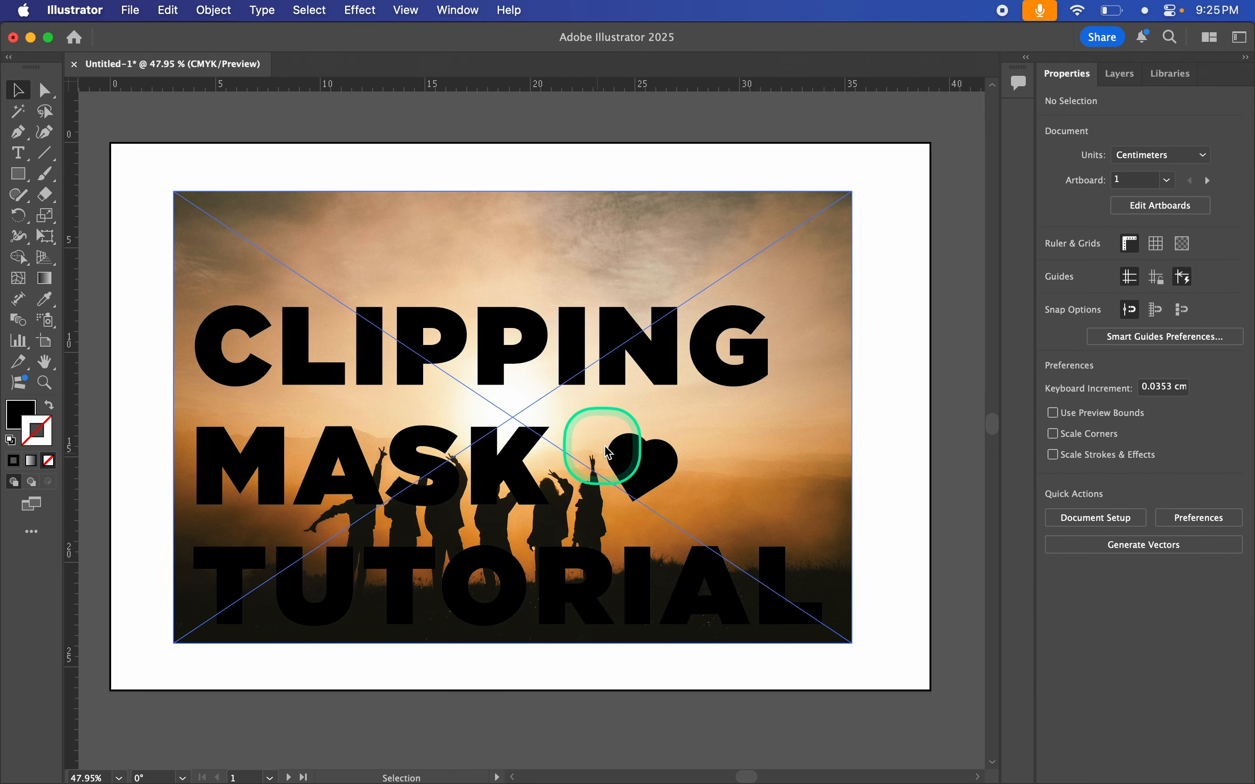
pyautogui.click(638, 462)
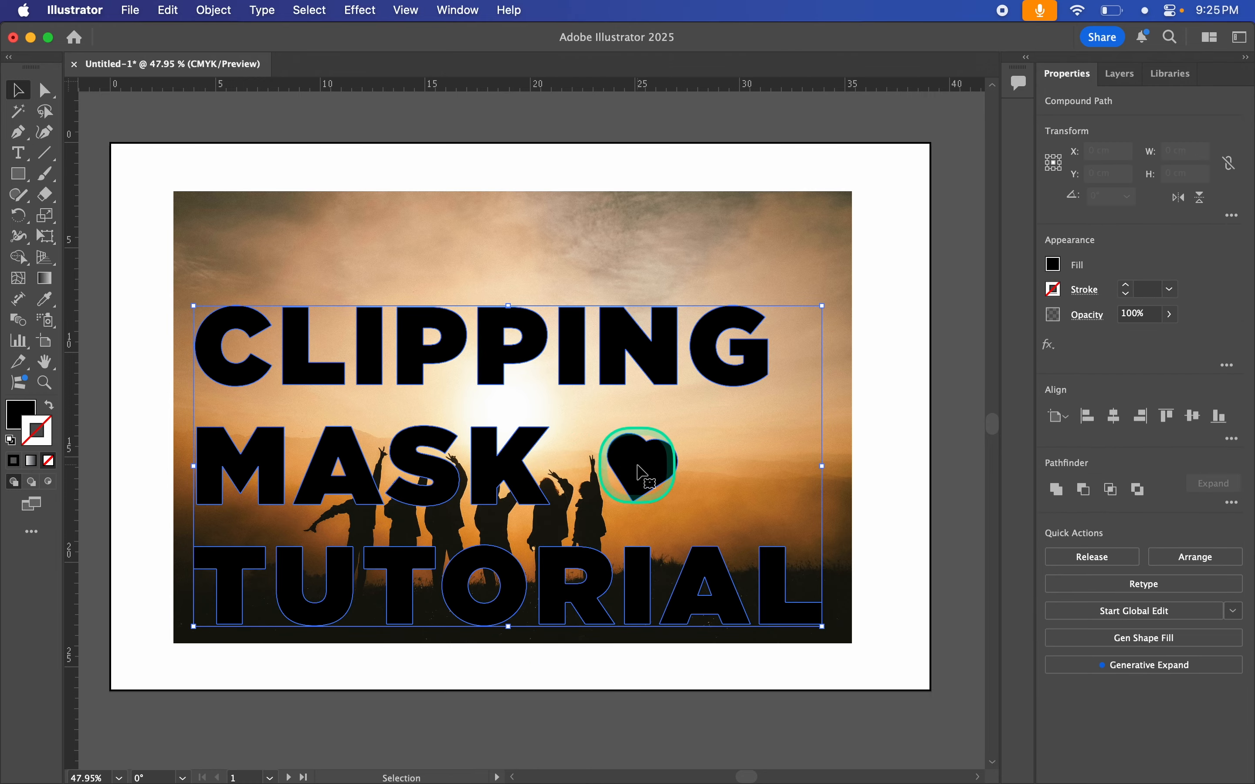
pyautogui.click(544, 161)
pyautogui.moveTo(549, 125); pyautogui.dragTo(383, 568)
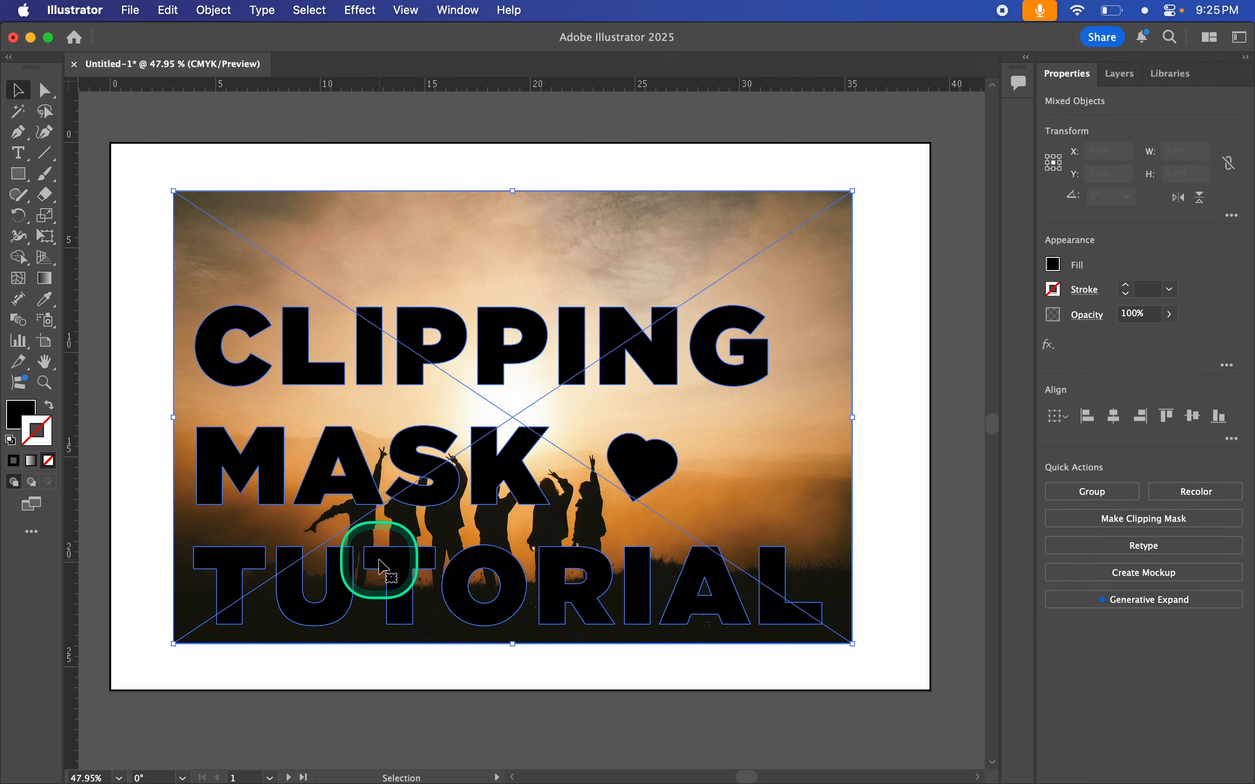
pyautogui.press('super+7')
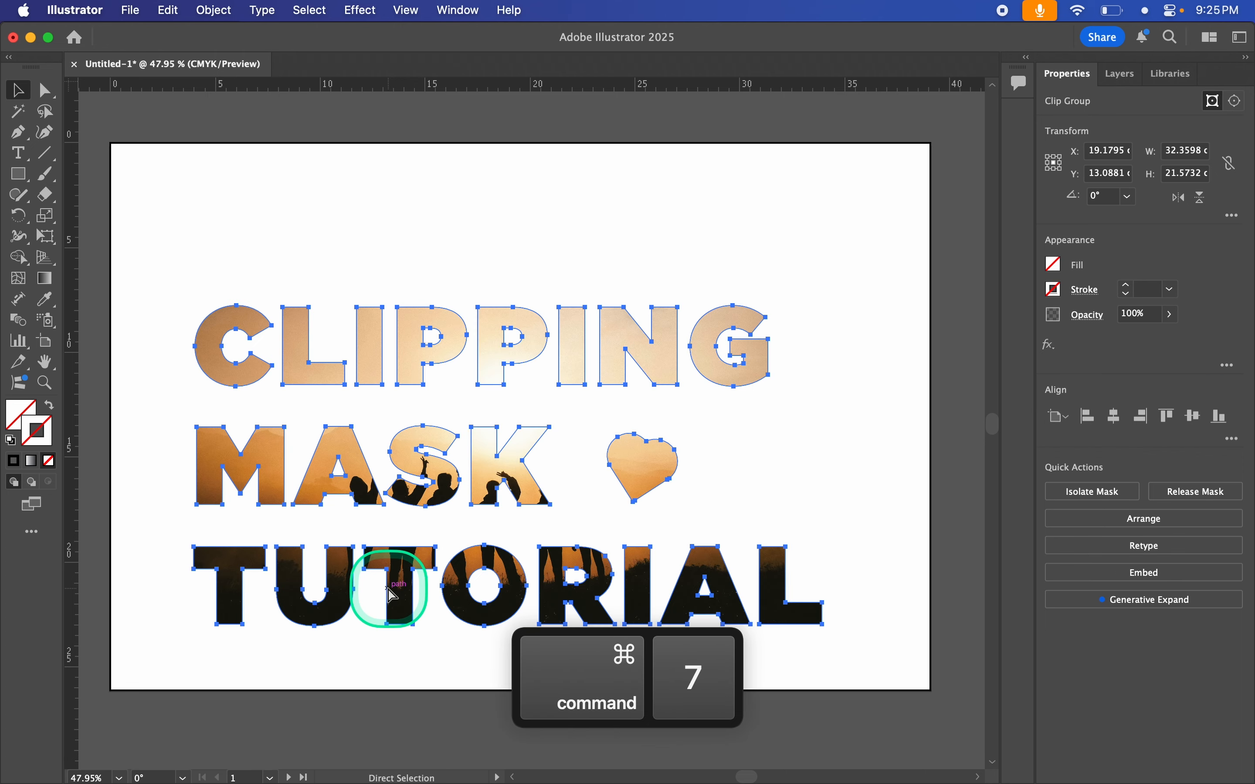
pyautogui.press('v')
pyautogui.click(394, 715)
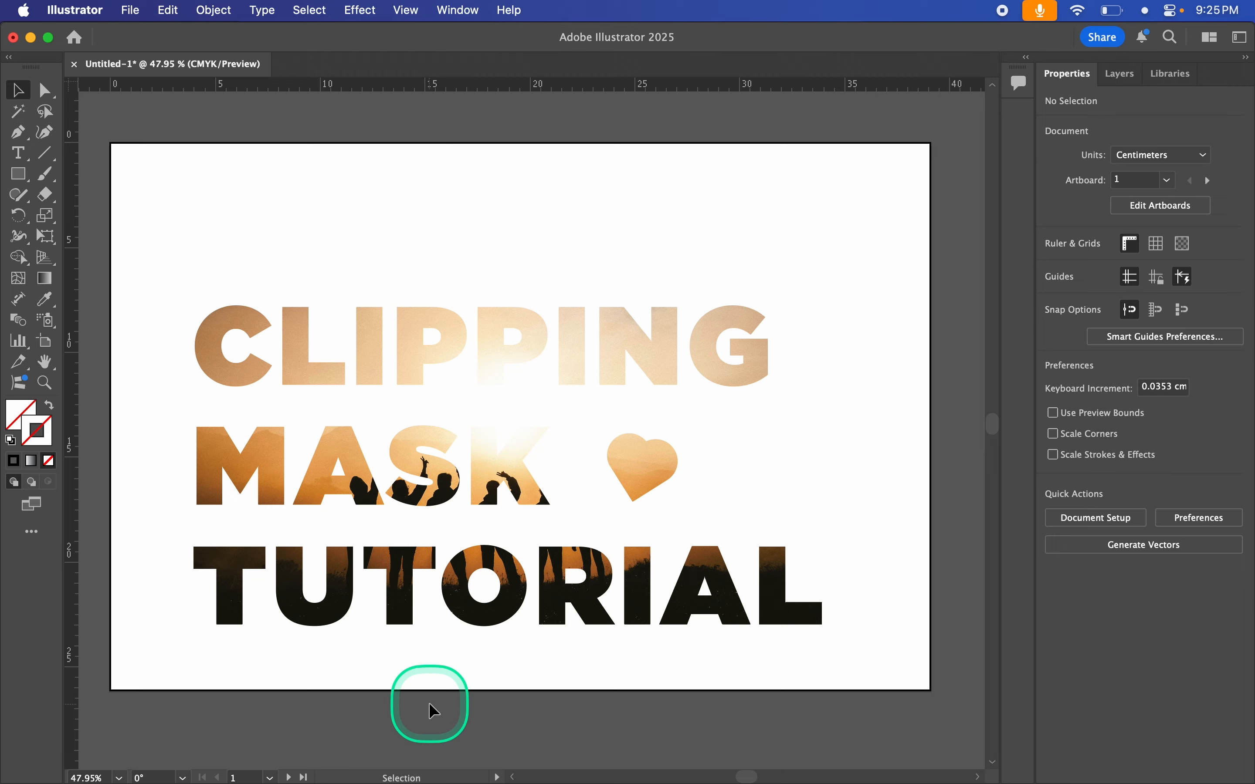
# Step: Enter isolation mode on the clip group and nudge the photo slightly inside the letter mask
pyautogui.doubleClick(404, 572)
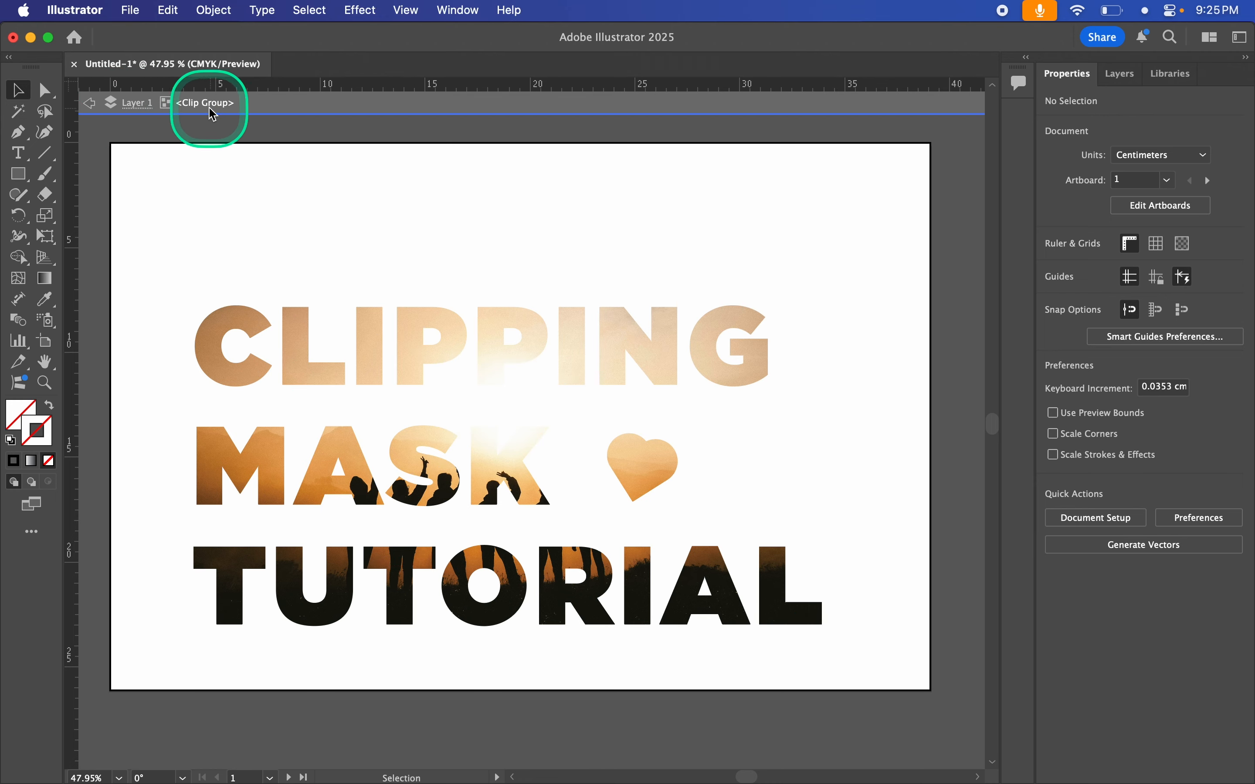
pyautogui.moveTo(422, 363); pyautogui.dragTo(477, 398)
pyautogui.press('cmd+z')
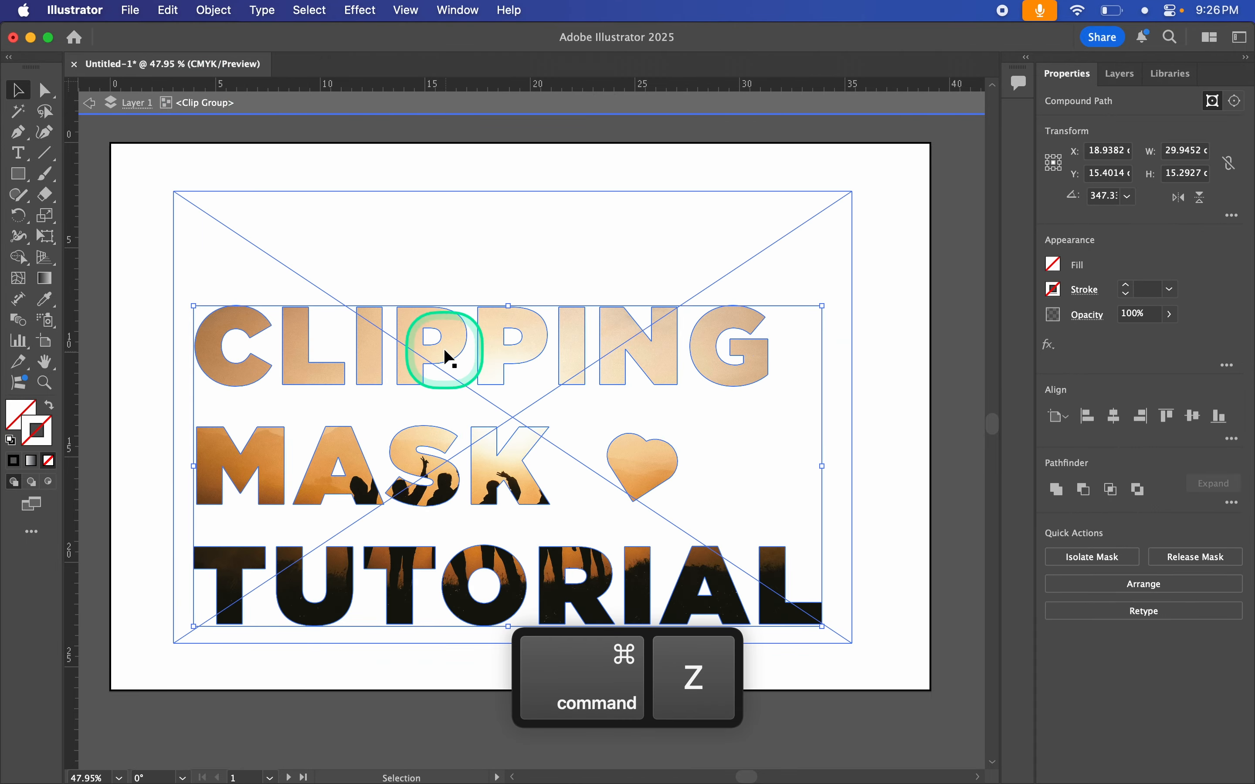
pyautogui.moveTo(494, 255); pyautogui.dragTo(491, 254)
pyautogui.moveTo(507, 250)
pyautogui.mouseDown()
pyautogui.moveTo(491, 226)
pyautogui.moveTo(494, 239)
pyautogui.moveTo(518, 240)
pyautogui.moveTo(505, 259)
pyautogui.moveTo(496, 248)
pyautogui.moveTo(426, 252)
pyautogui.moveTo(458, 253)
pyautogui.moveTo(447, 242)
pyautogui.moveTo(486, 224)
pyautogui.moveTo(485, 210)
pyautogui.moveTo(509, 247)
pyautogui.mouseUp()
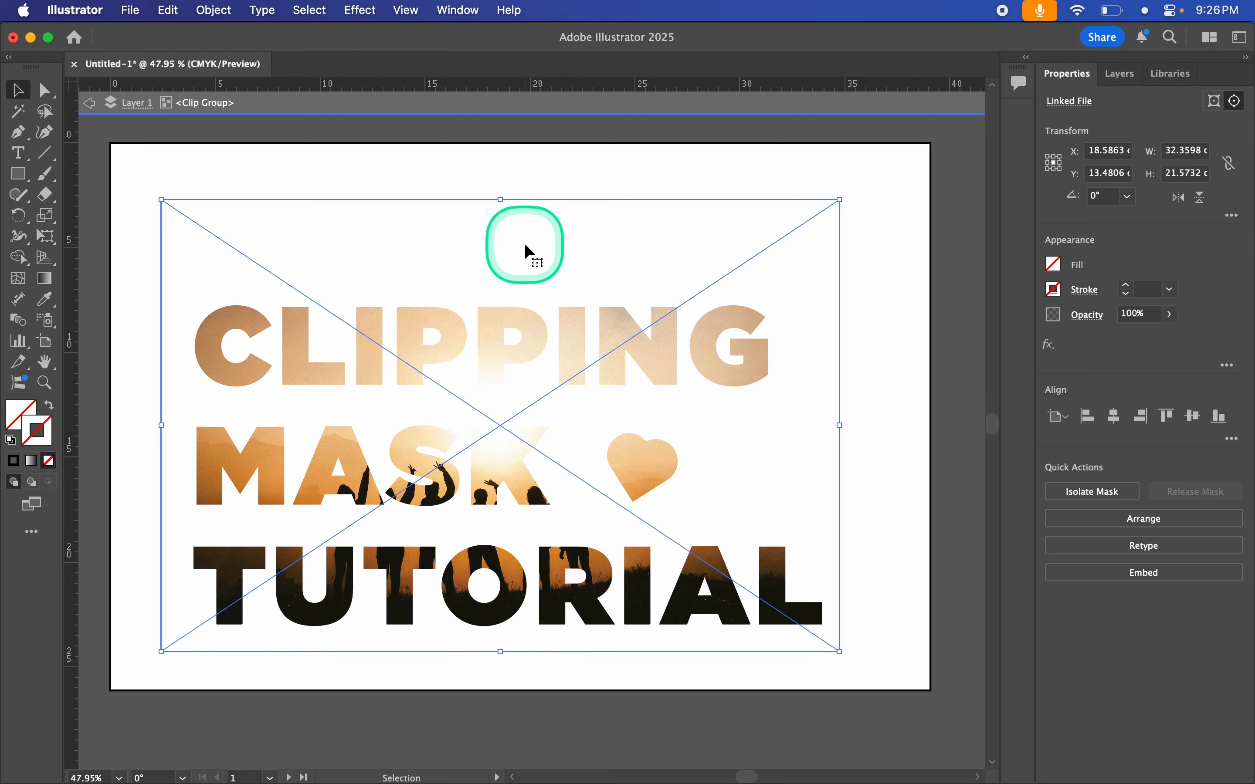
# Step: Reposition the sunset photo inside the letter mask, checking its placement against the letter outlines in Outline view
pyautogui.click(524, 243)
pyautogui.moveTo(515, 268); pyautogui.dragTo(665, 255)
pyautogui.moveTo(505, 248); pyautogui.dragTo(377, 264)
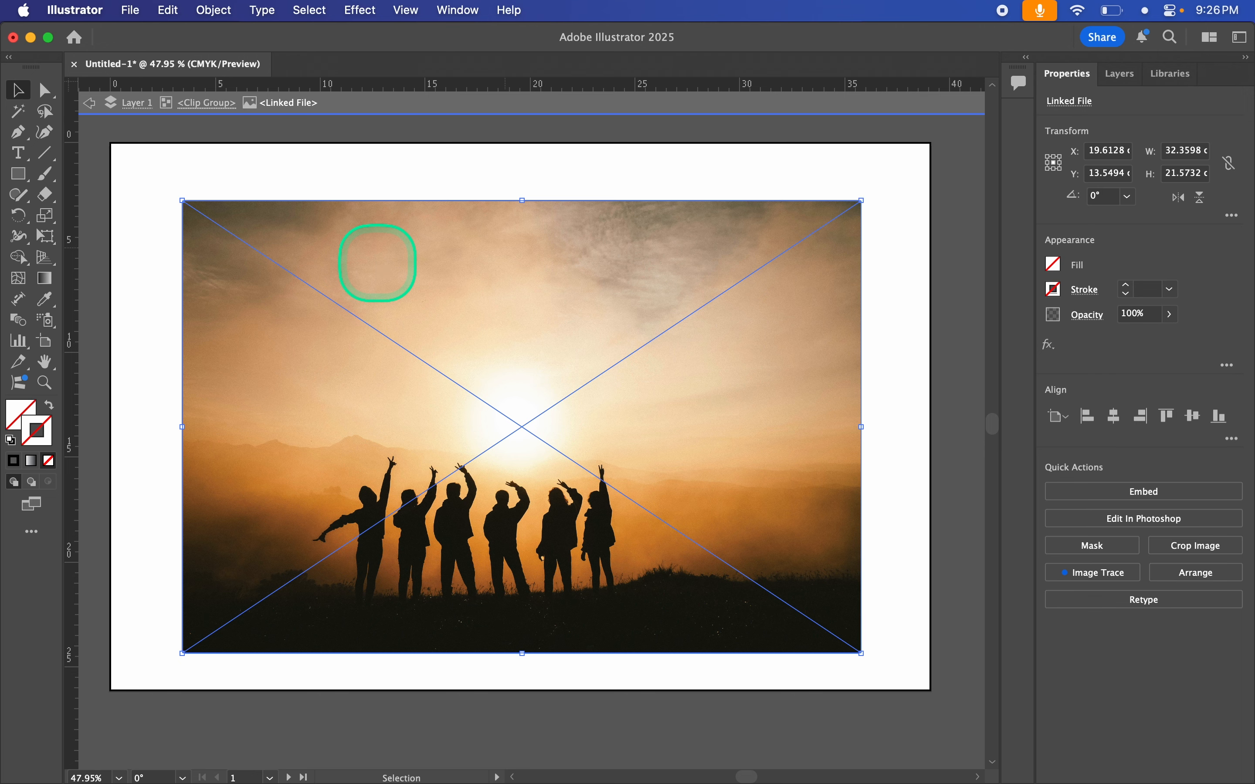
pyautogui.press('super+y')
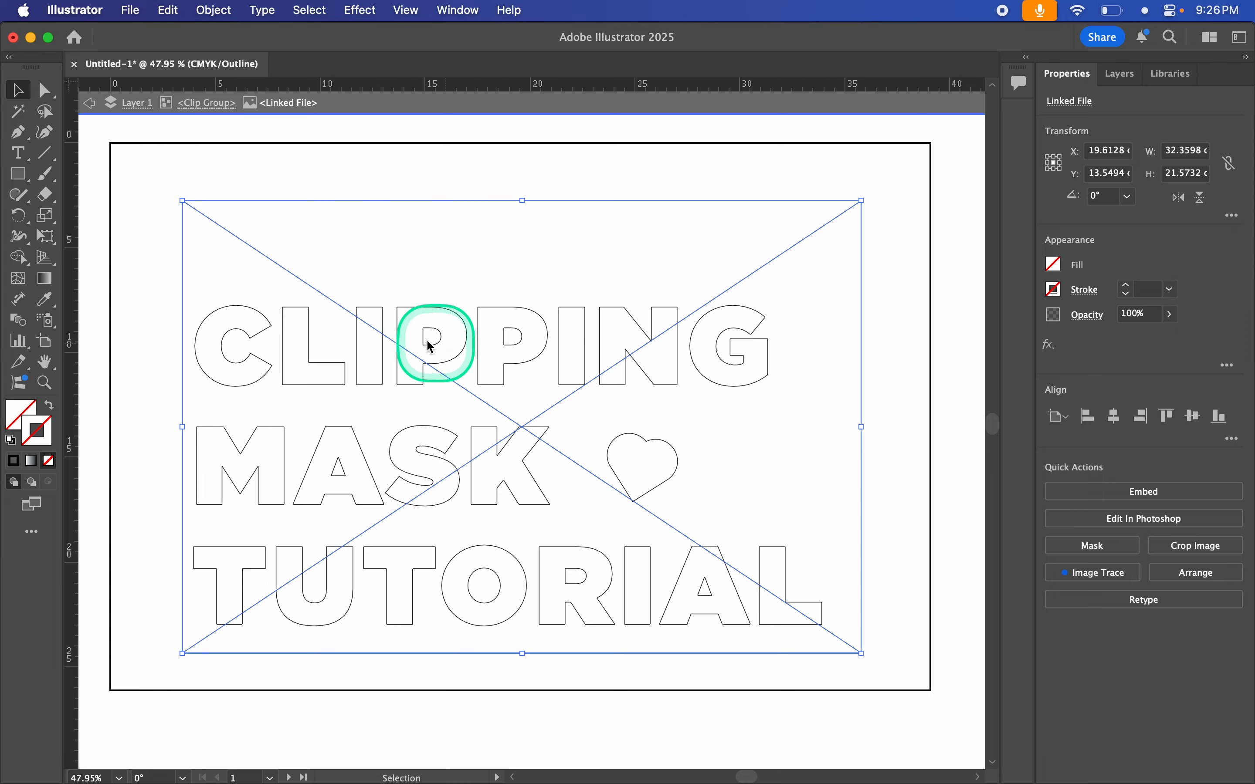
pyautogui.moveTo(417, 201)
pyautogui.mouseDown()
pyautogui.moveTo(403, 210)
pyautogui.moveTo(423, 210)
pyautogui.mouseUp()
pyautogui.press('super+y')
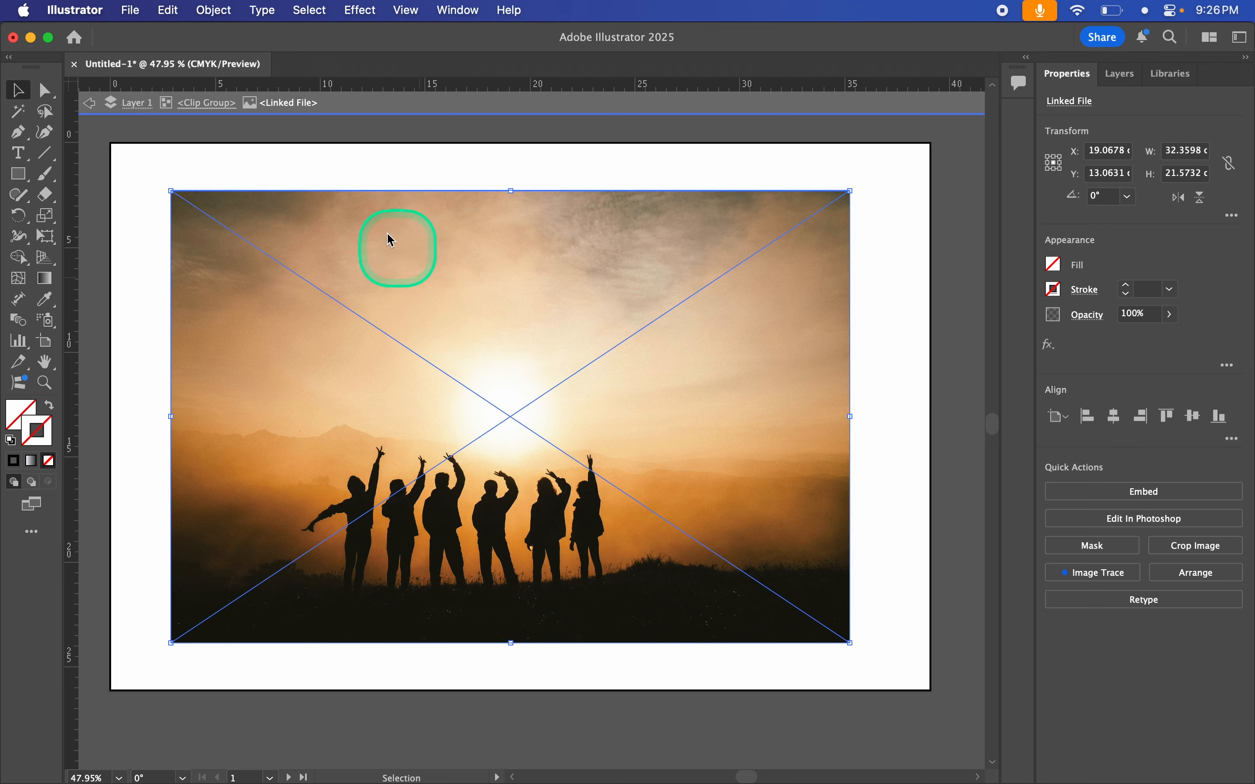
# Step: Move the photo up slightly within the clip group and exit isolation mode
pyautogui.click(206, 105)
pyautogui.moveTo(434, 501); pyautogui.dragTo(431, 478)
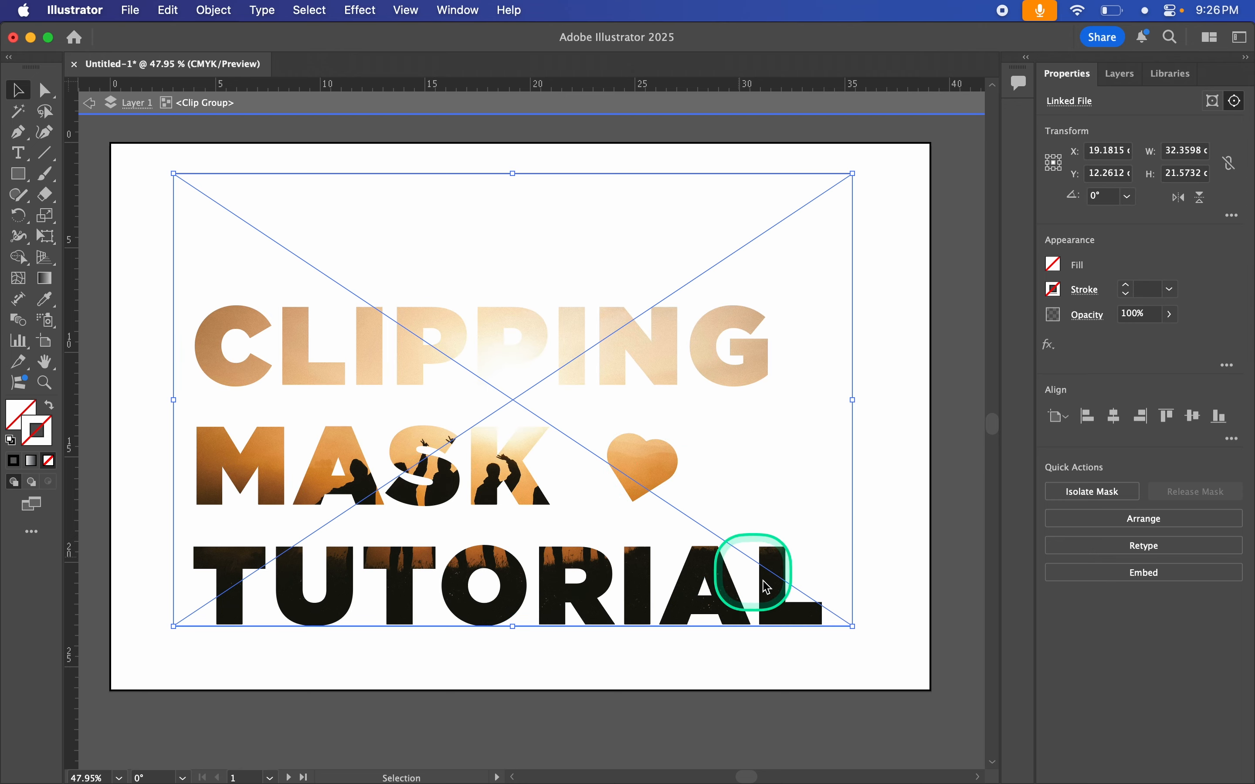
pyautogui.doubleClick(793, 665)
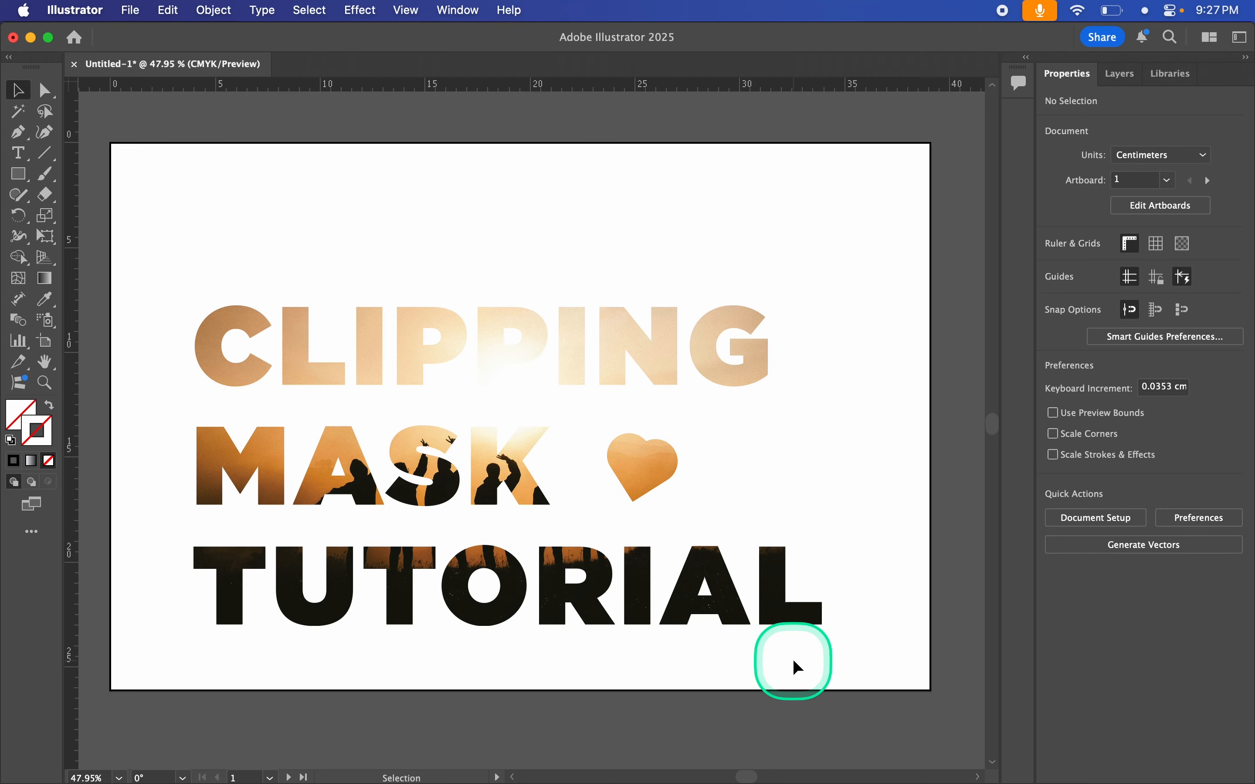
# Step: Select the clip group and release the clipping mask, separating the photo from the letter compound path
pyautogui.click(682, 596)
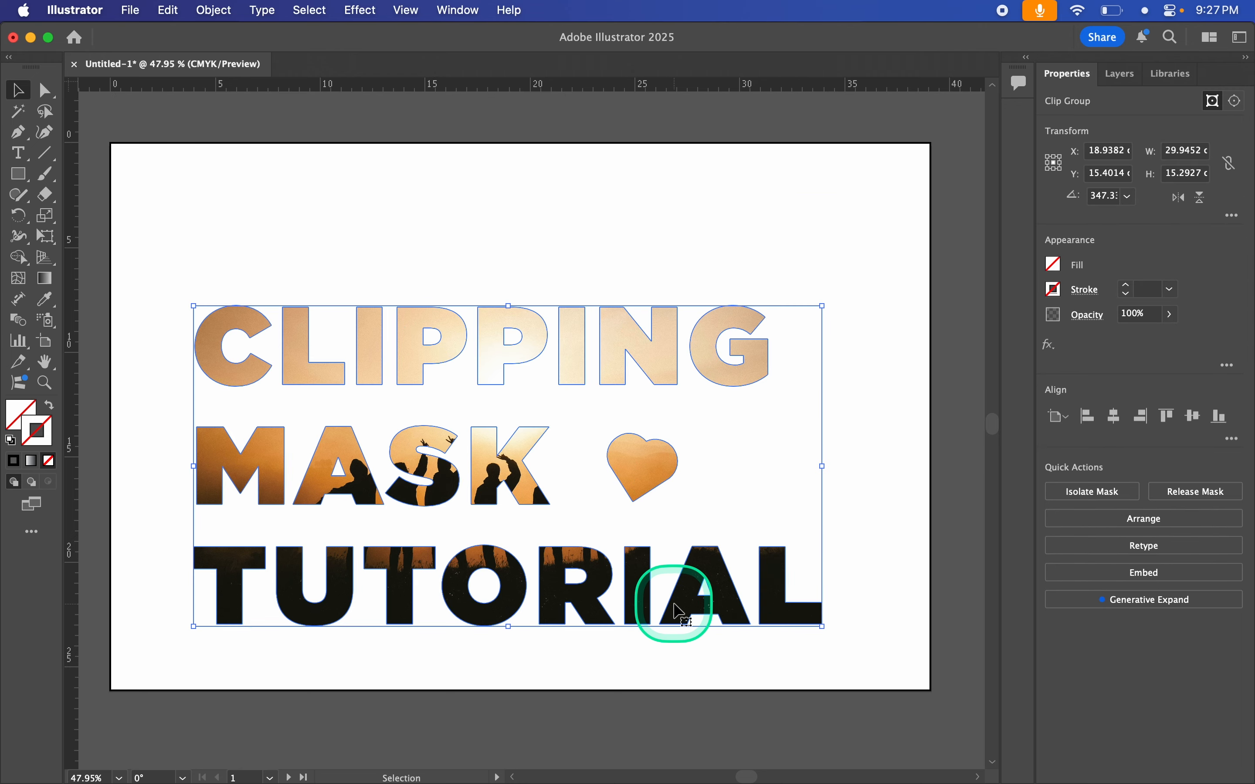
pyautogui.click(612, 651)
pyautogui.click(559, 323)
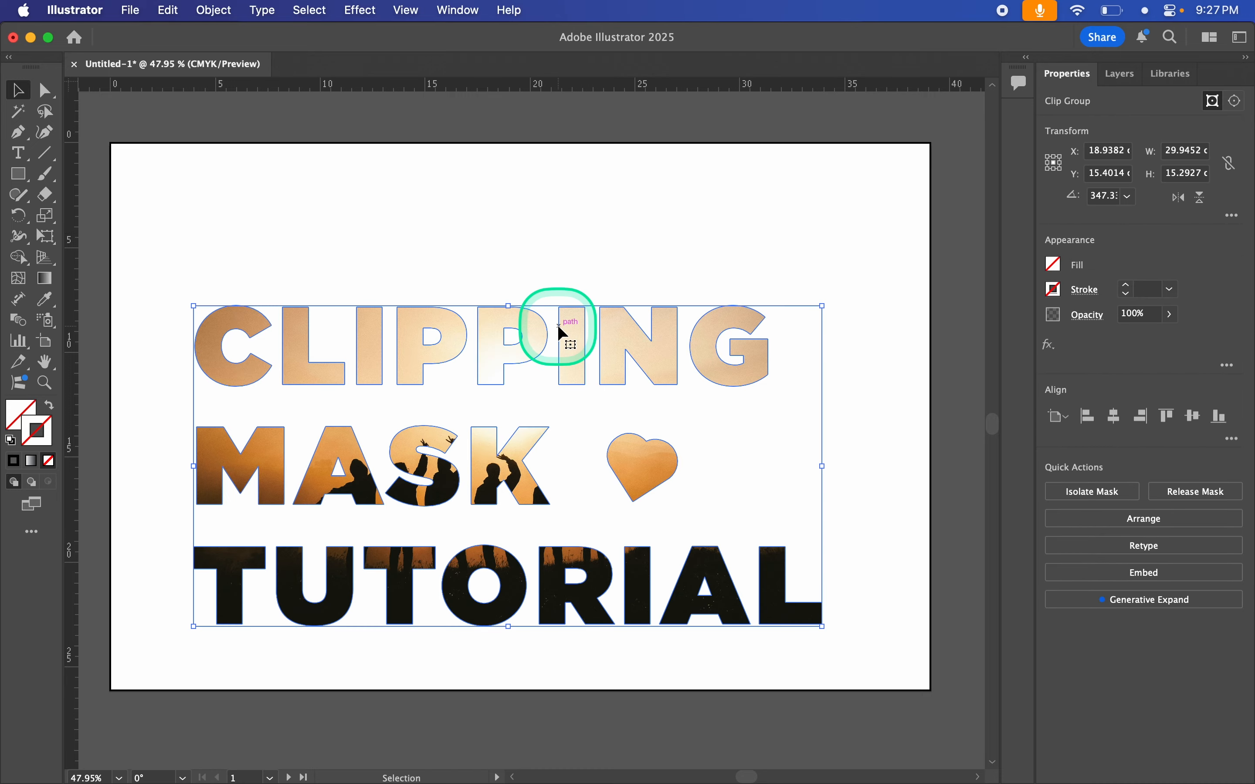
pyautogui.press('super+alt')
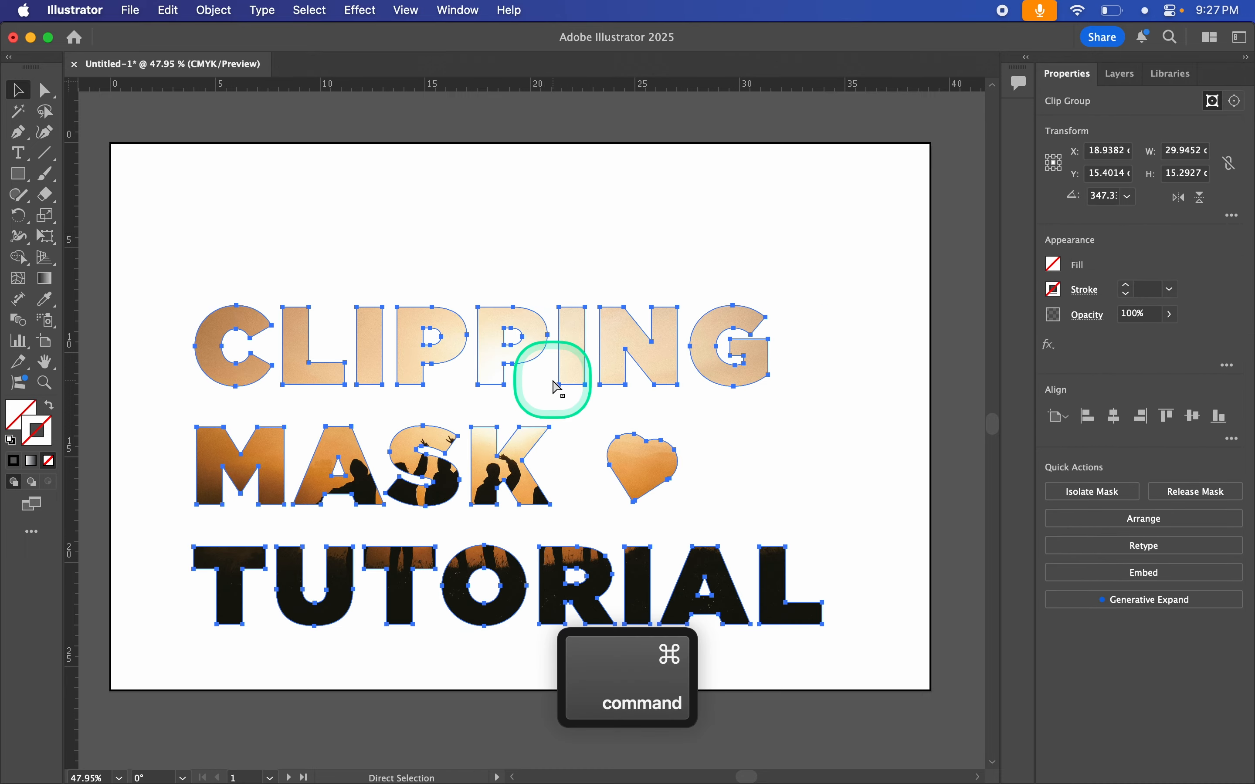
pyautogui.press('super+alt+7')
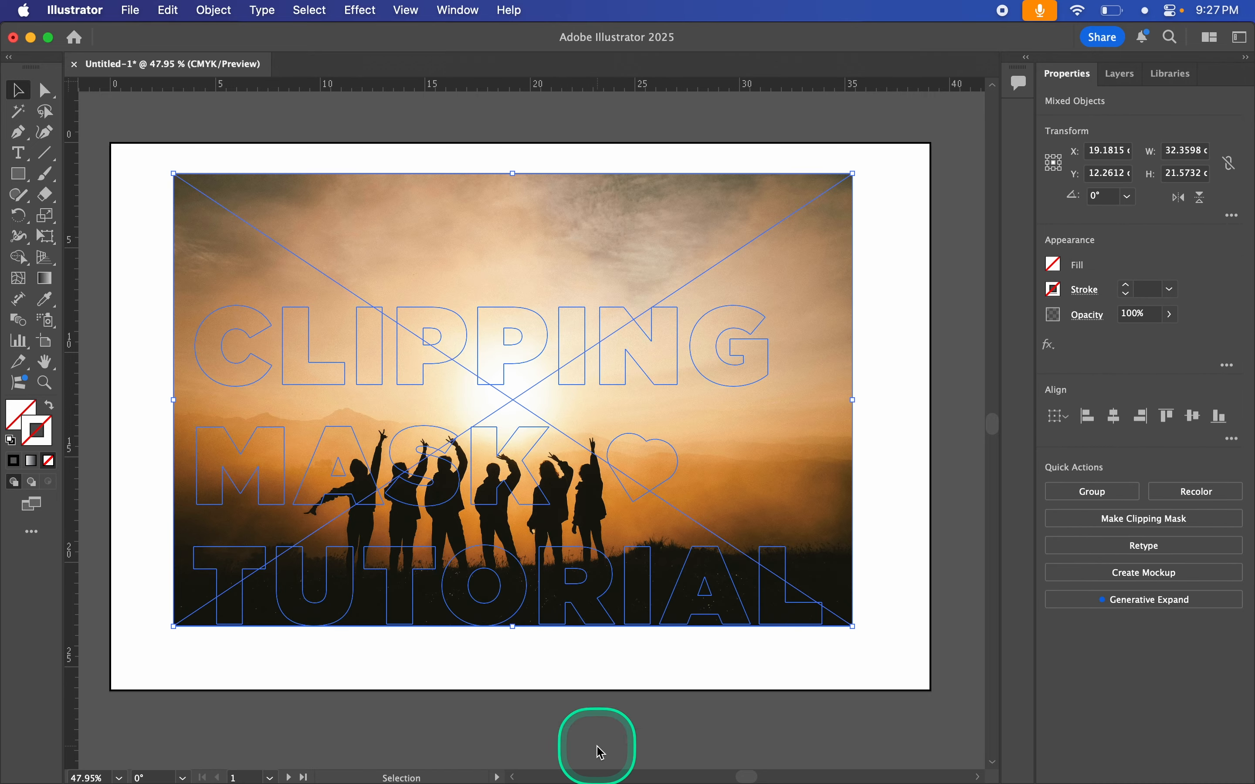
pyautogui.click(338, 707)
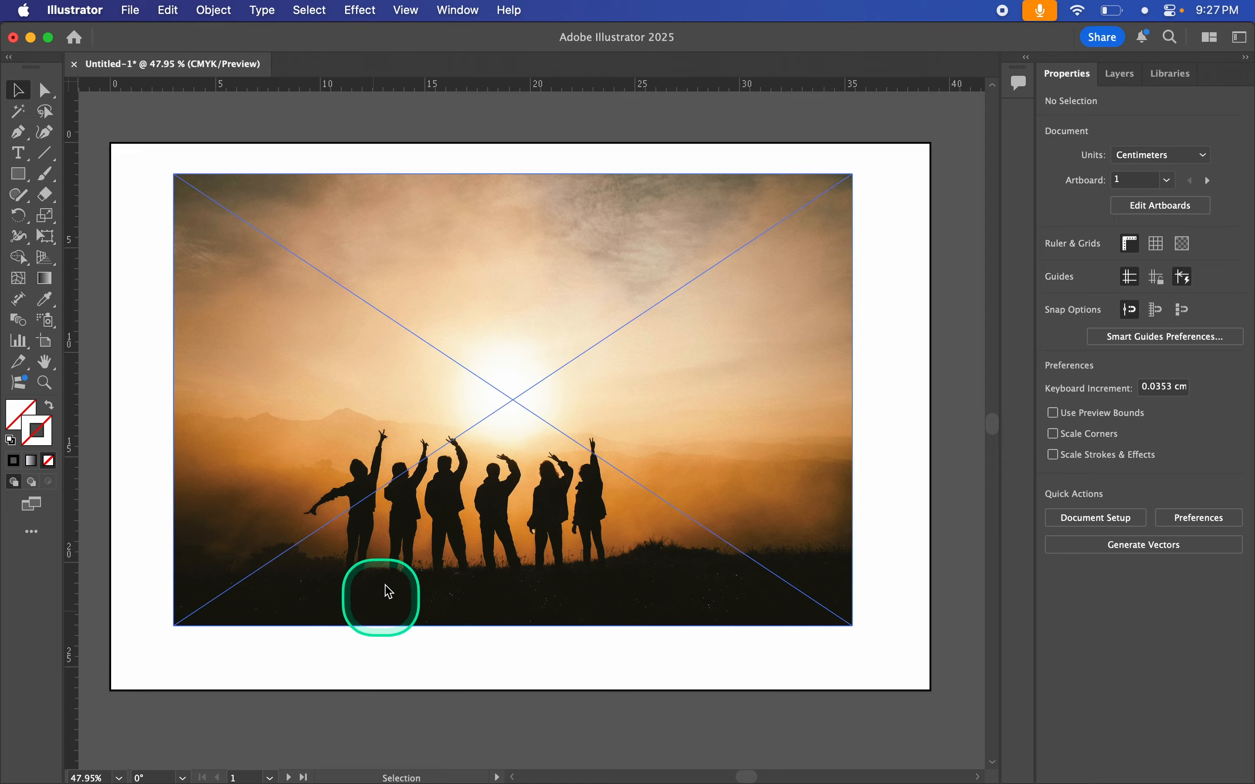
# Step: Give the letters-and-heart compound path the default white fill and black stroke
pyautogui.click(421, 596)
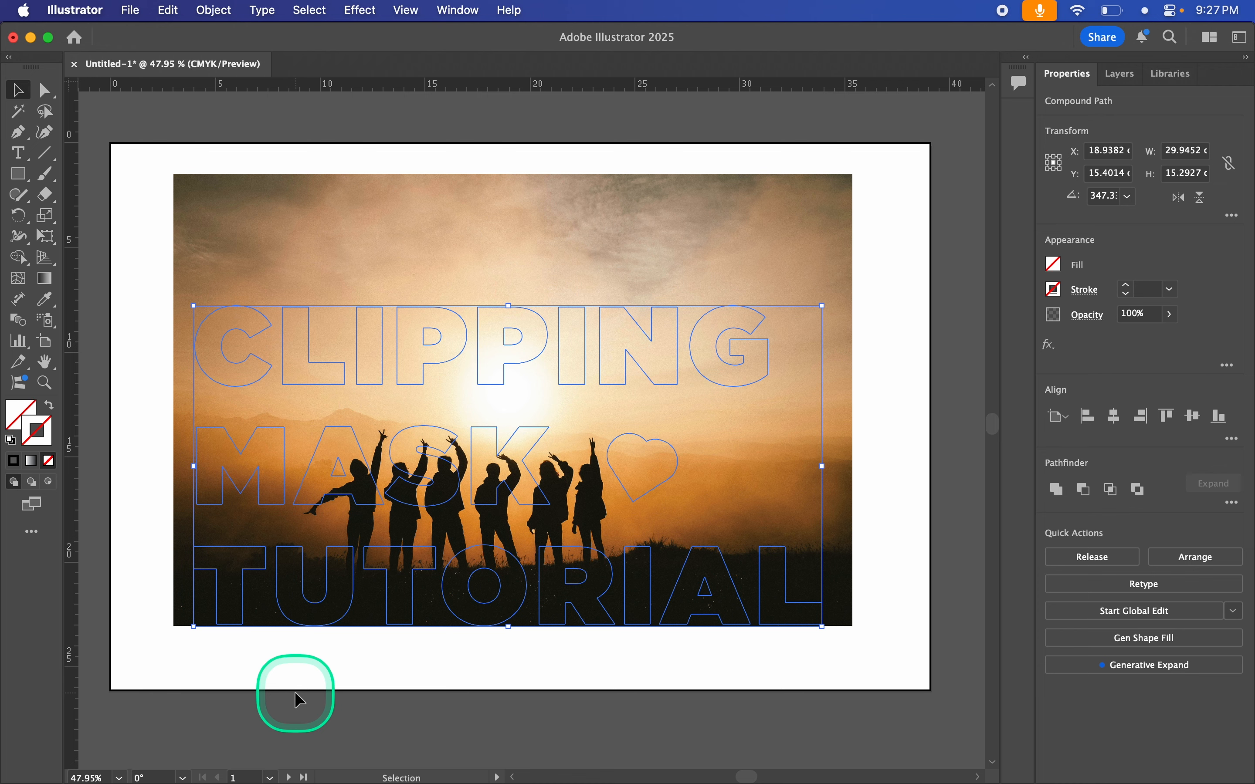
pyautogui.press('d')
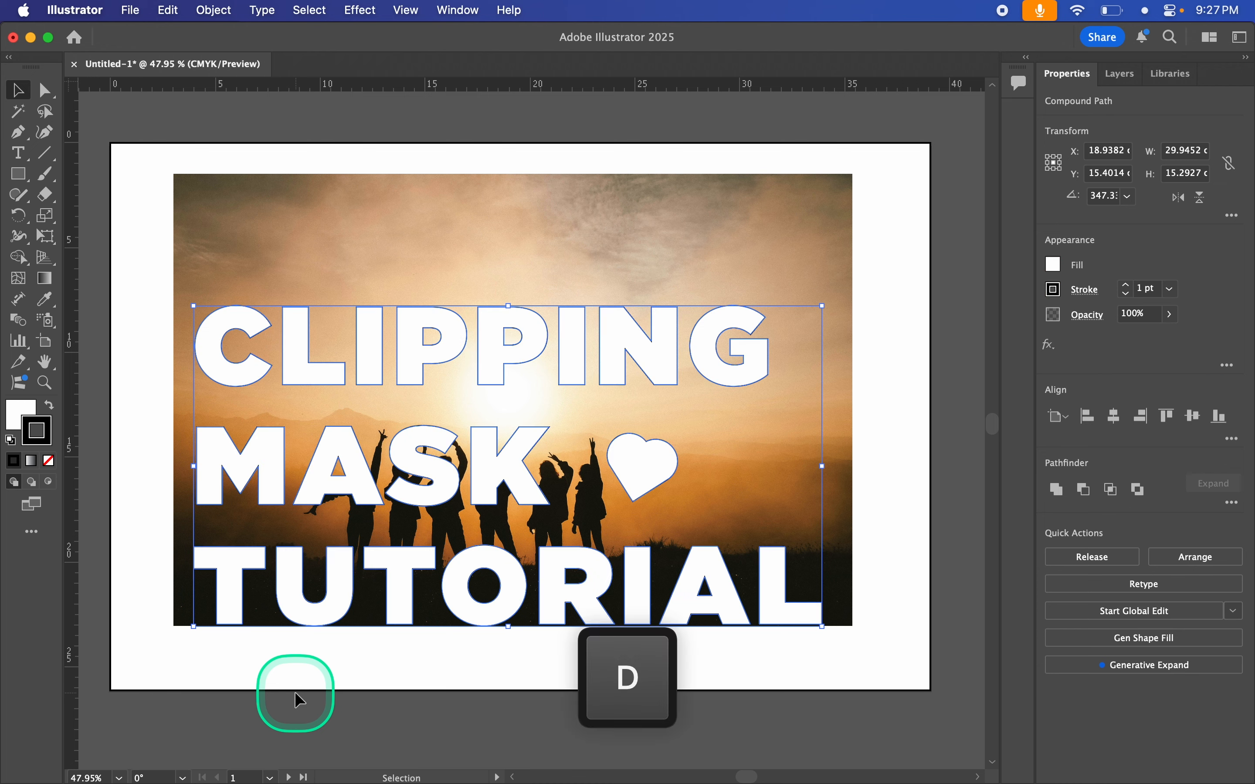
pyautogui.click(332, 698)
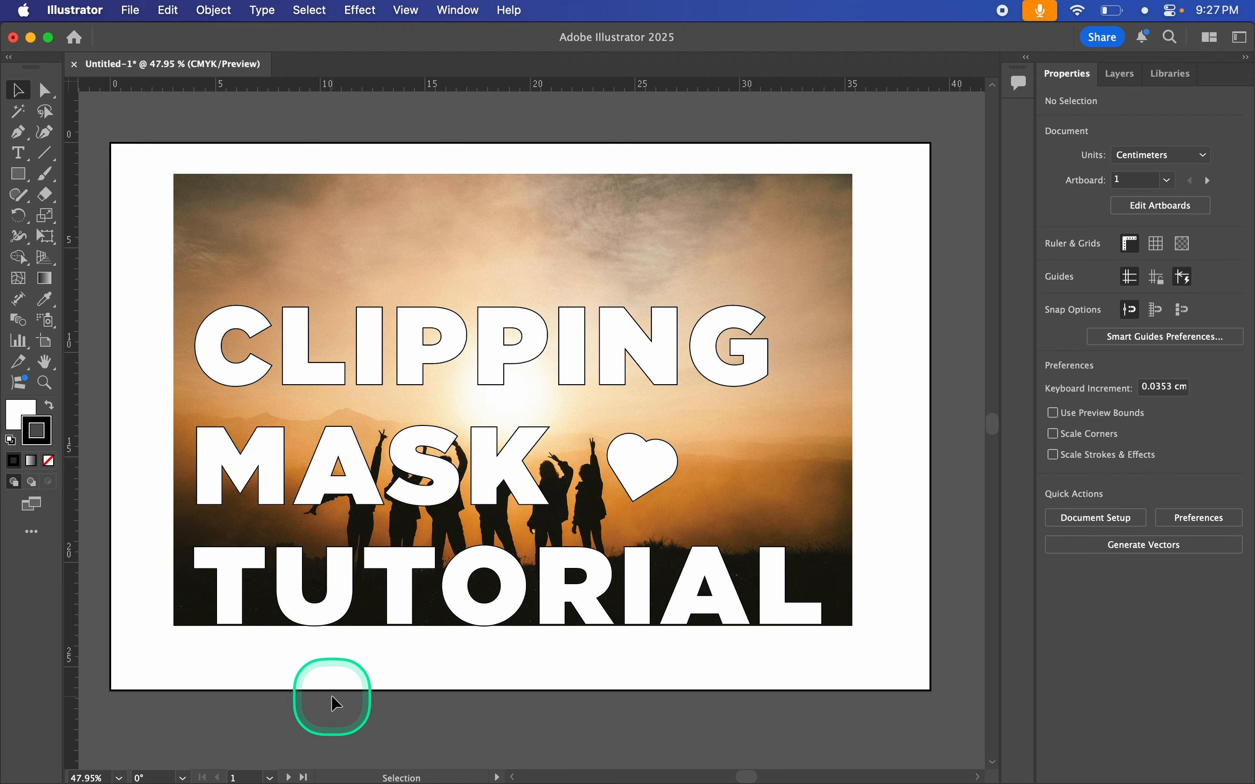
pyautogui.click(478, 616)
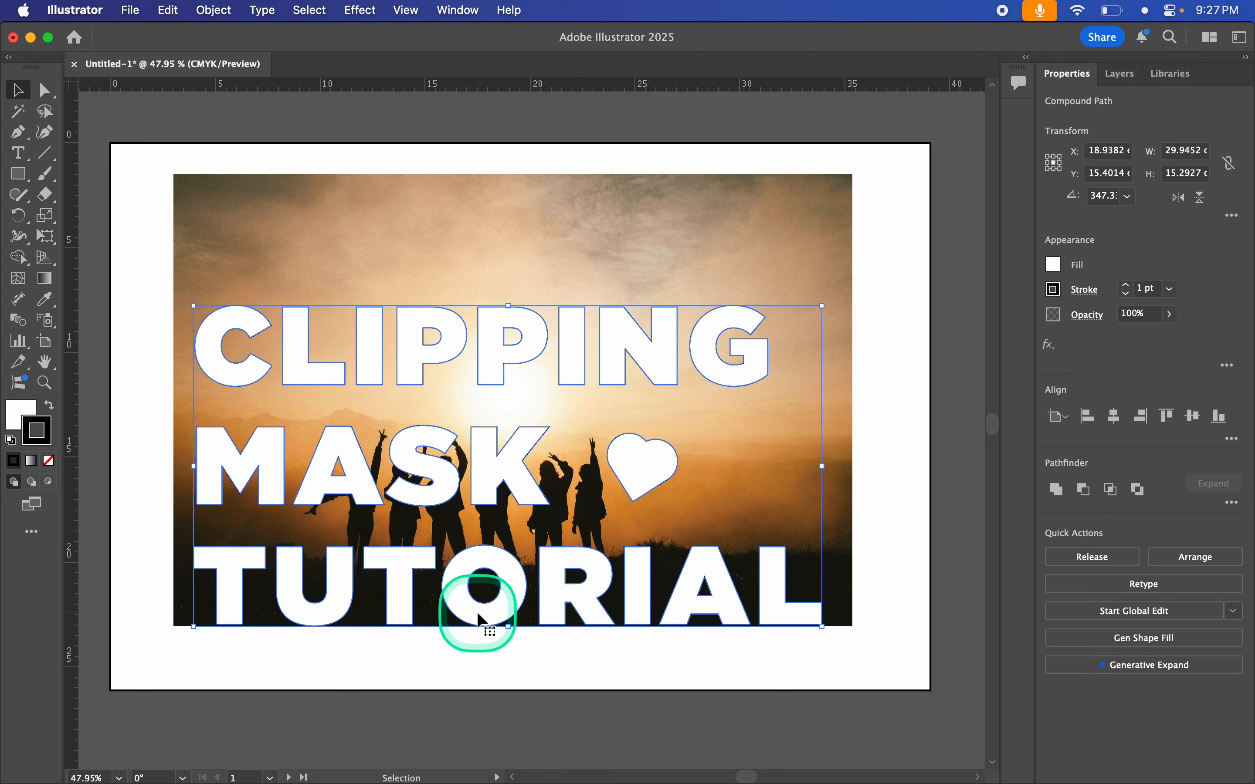
pyautogui.click(462, 659)
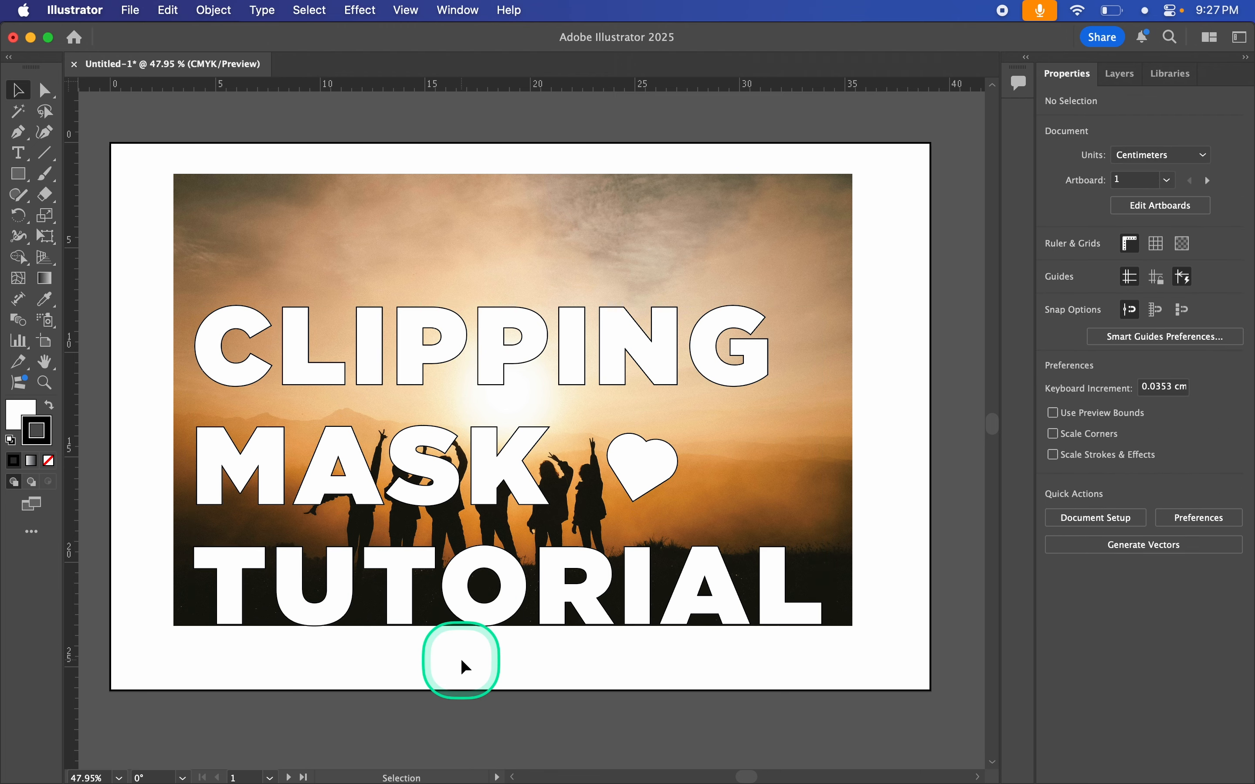